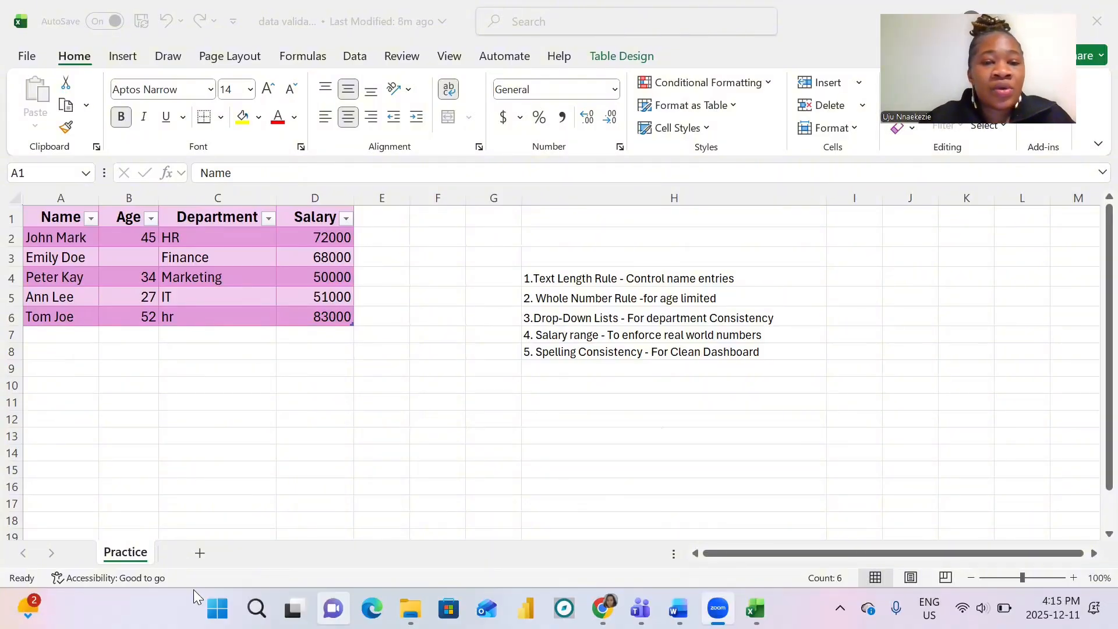
Set a data validation rule on the whole Name column allowing text length between 10 and 20.
left_click(60, 192)
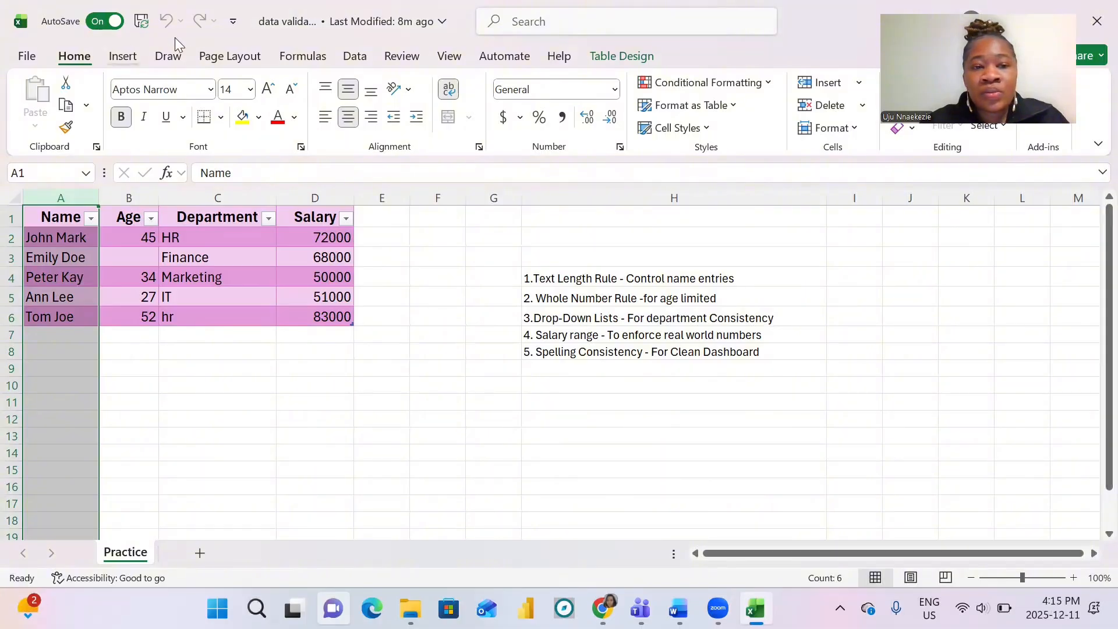
left_click(357, 57)
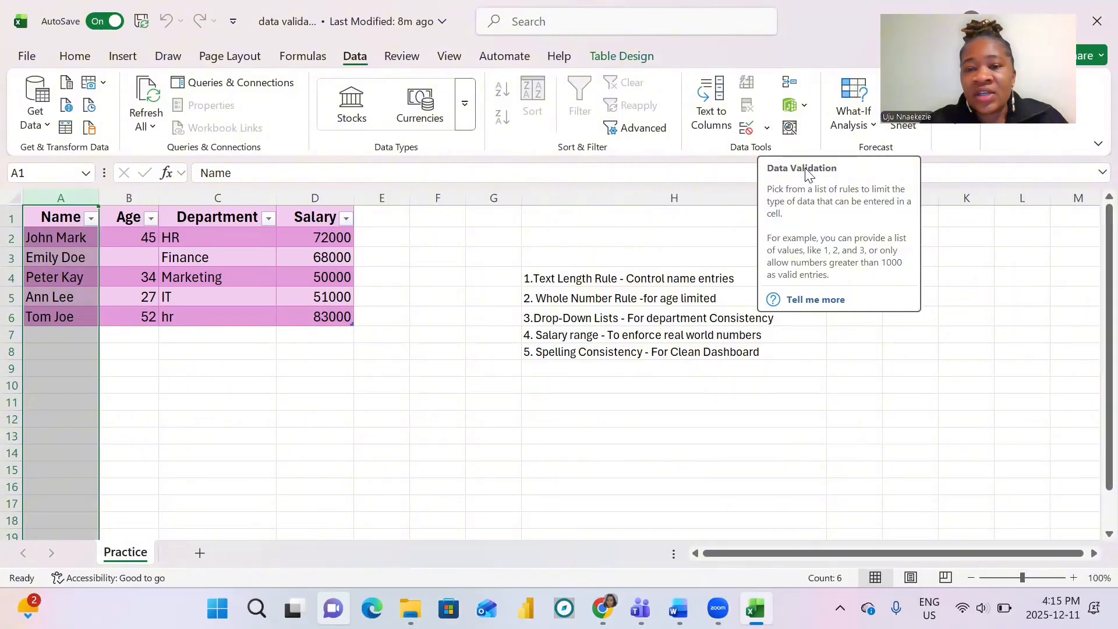
left_click(757, 130)
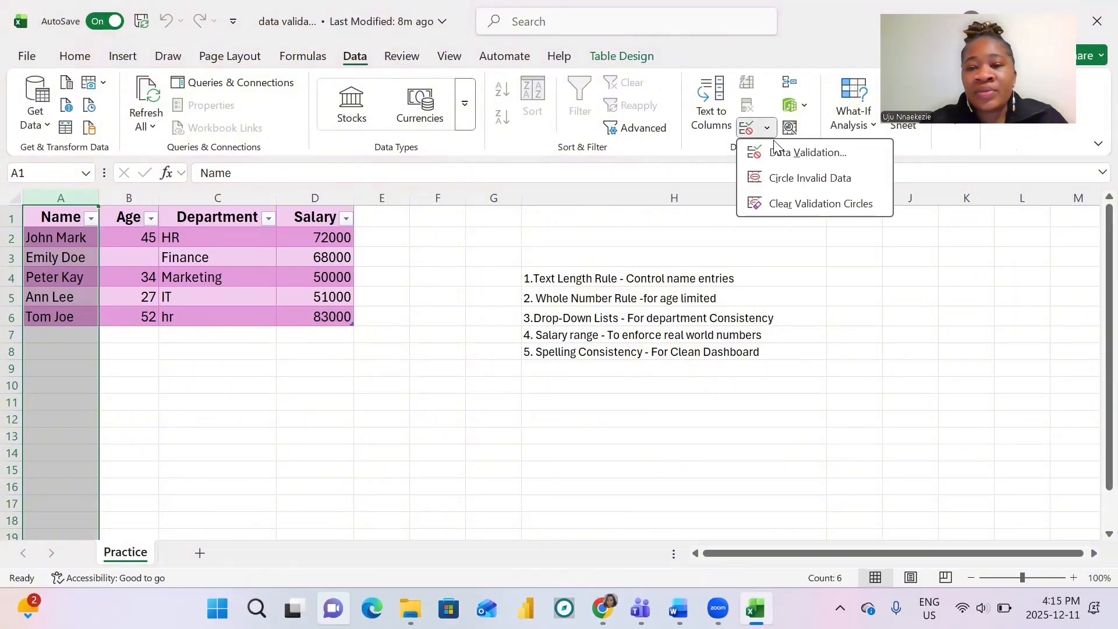
left_click(793, 154)
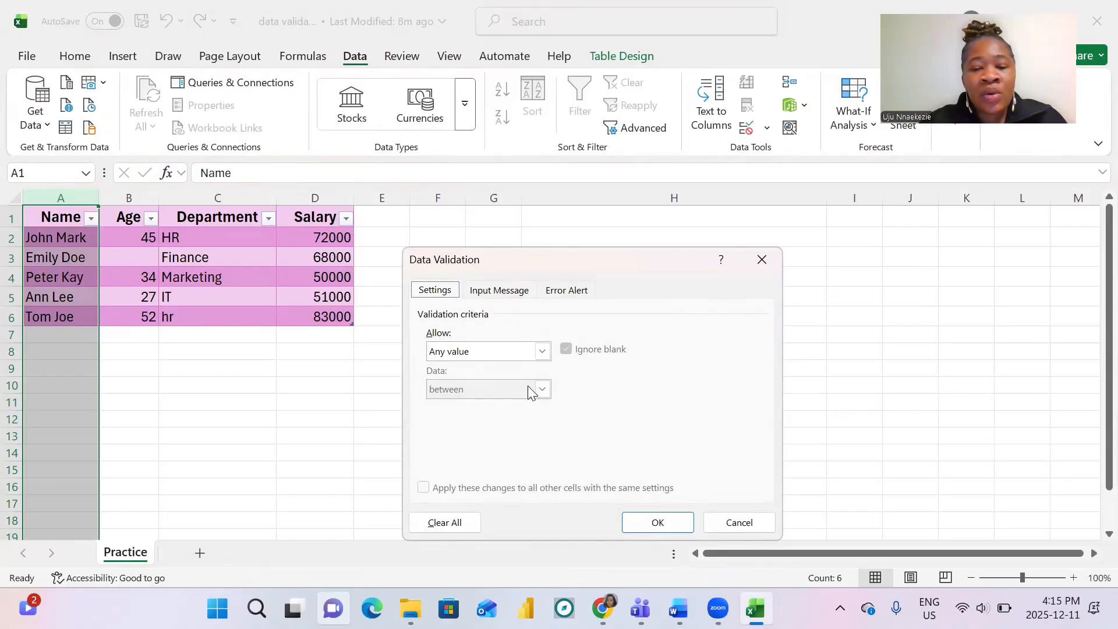
left_click(547, 352)
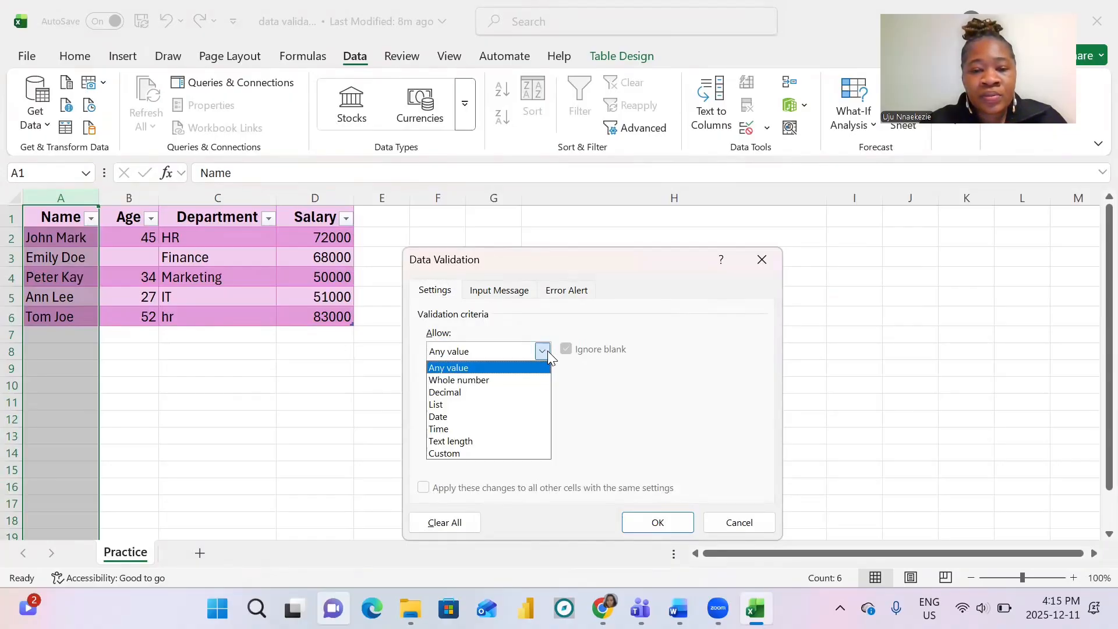
left_click(474, 441)
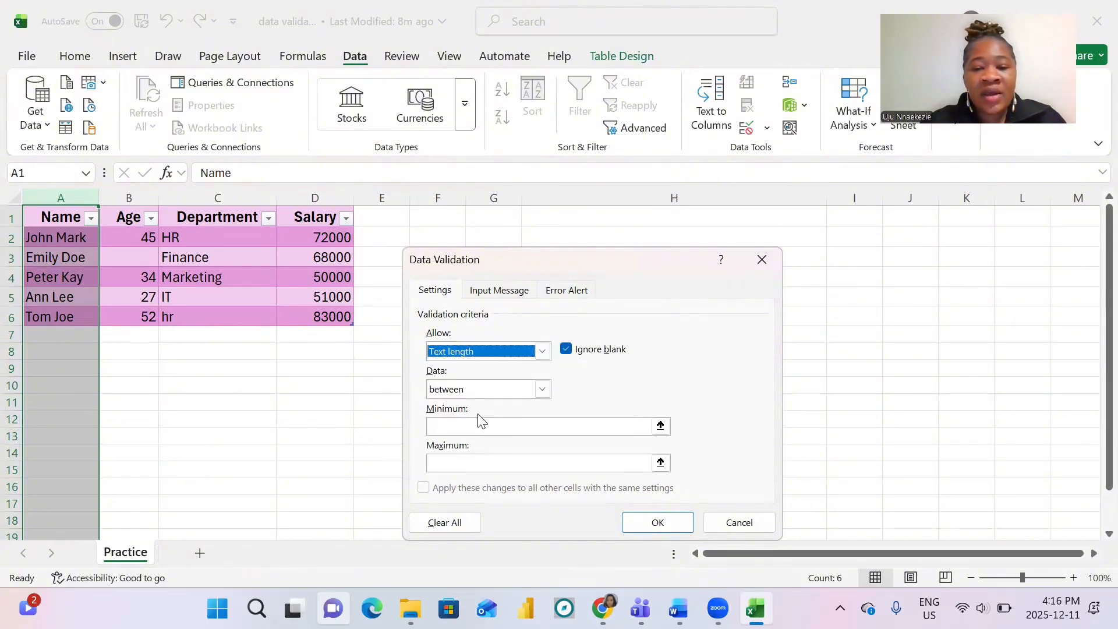
left_click(492, 428)
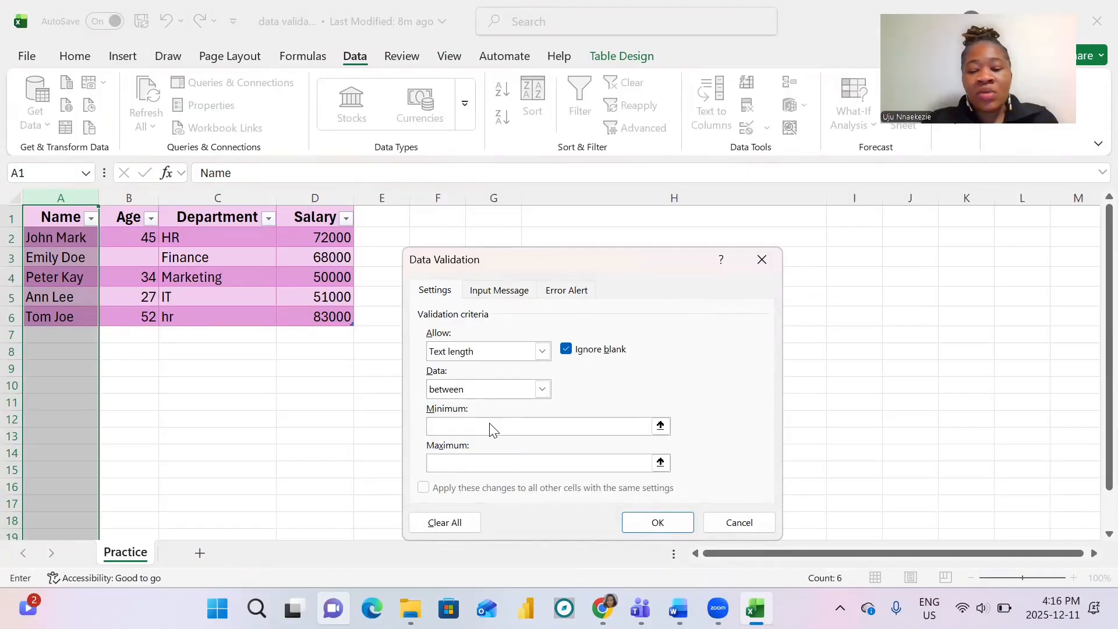
type("10")
left_click(471, 467)
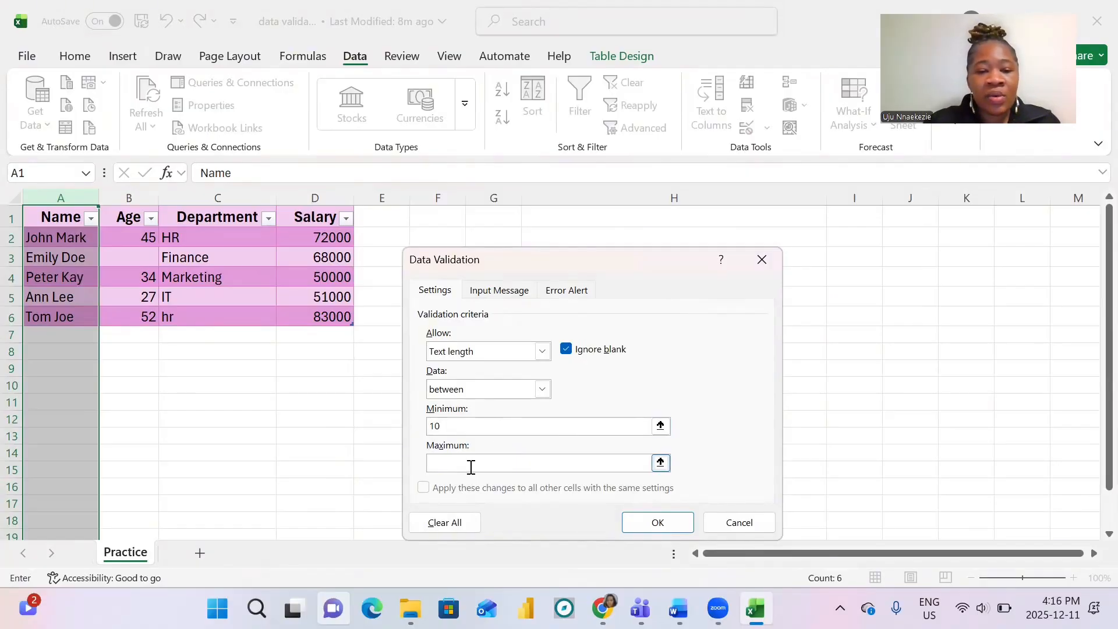
type("20")
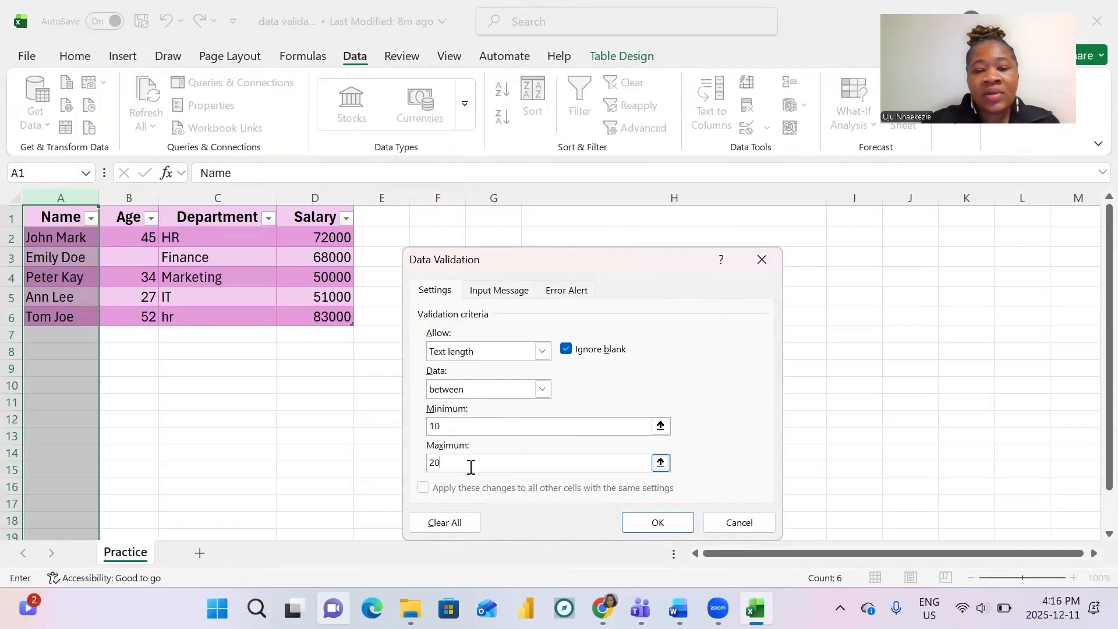
Set the rule's error alert style to Warning with the title "Number Limit".
left_click(566, 288)
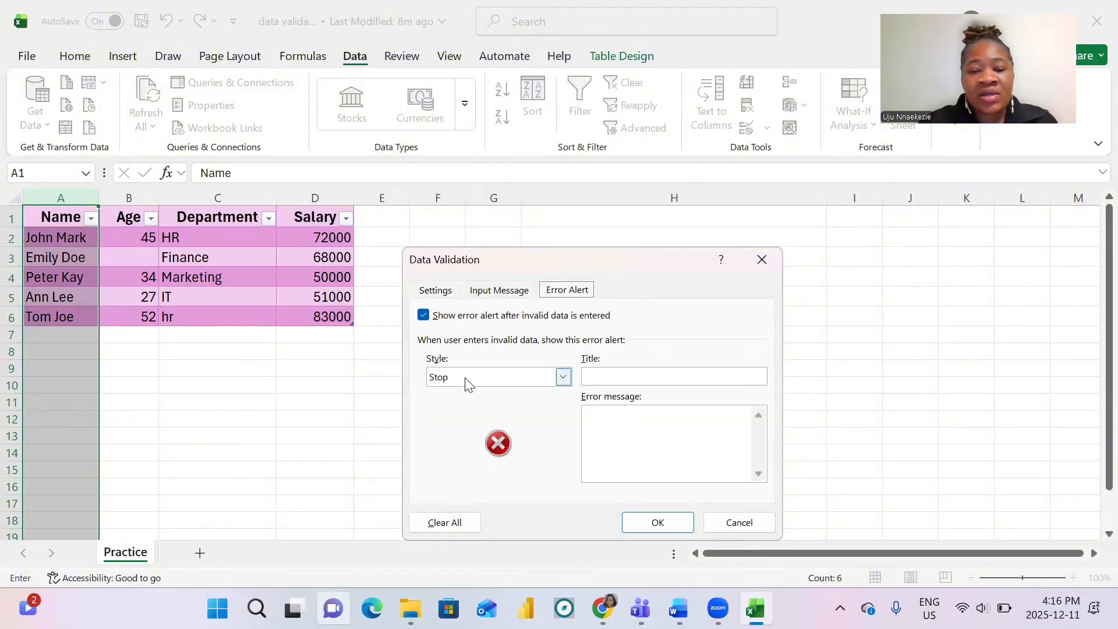
left_click(647, 378)
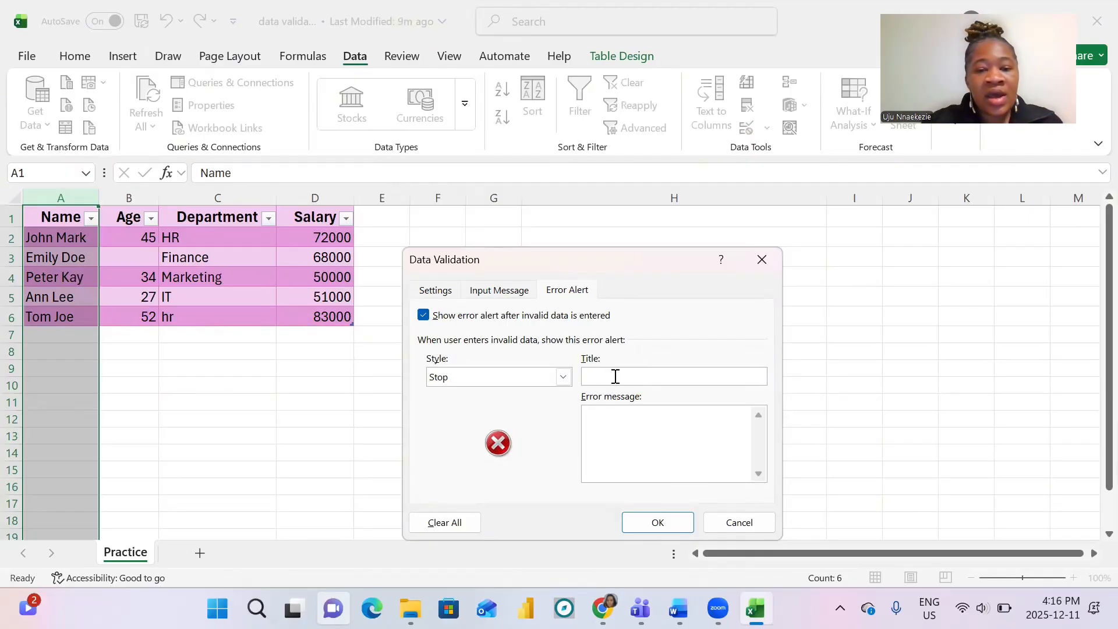
left_click(464, 379)
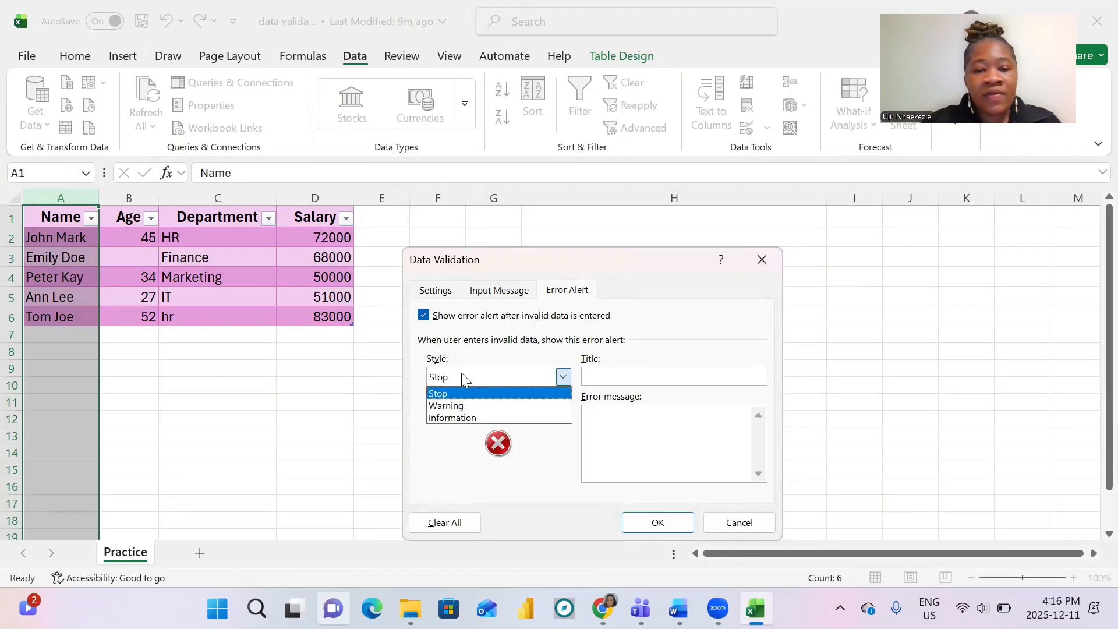
left_click(455, 406)
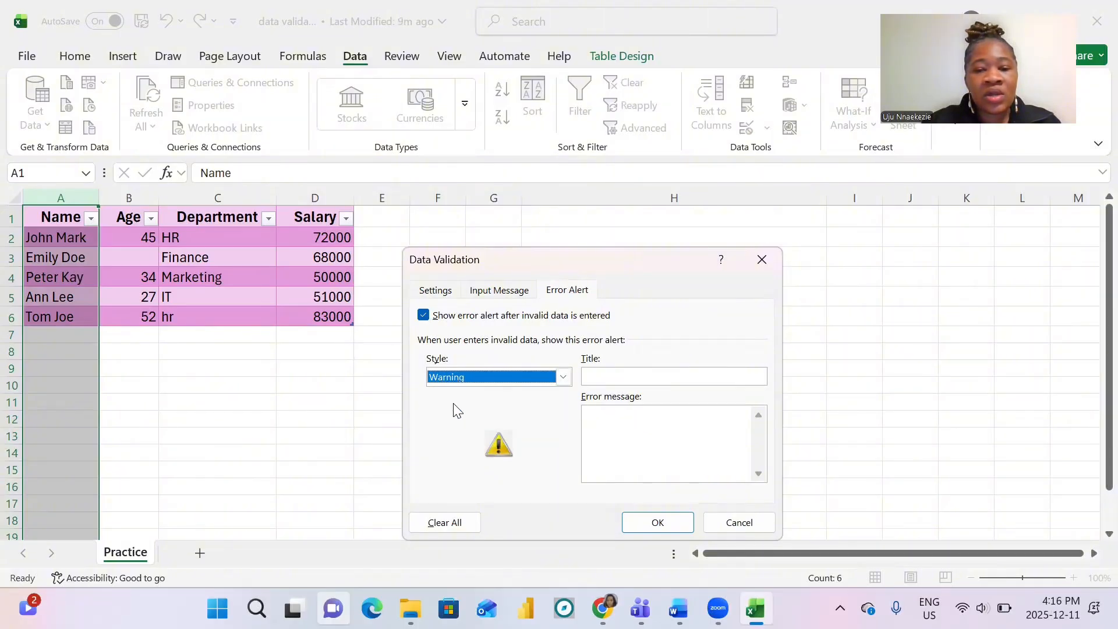
left_click(630, 373)
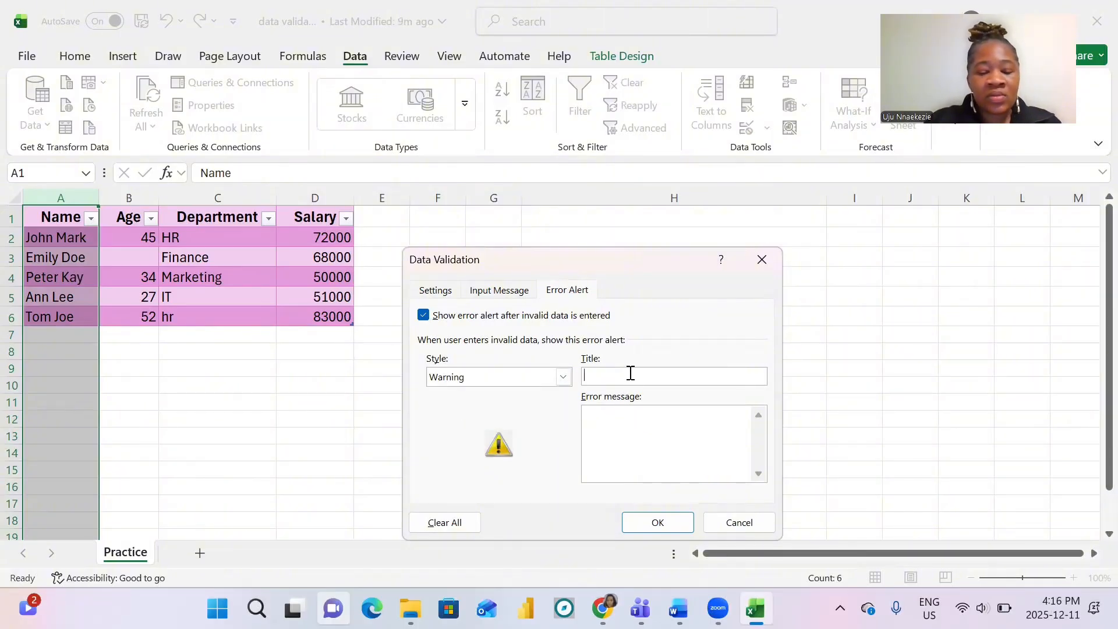
type("Num")
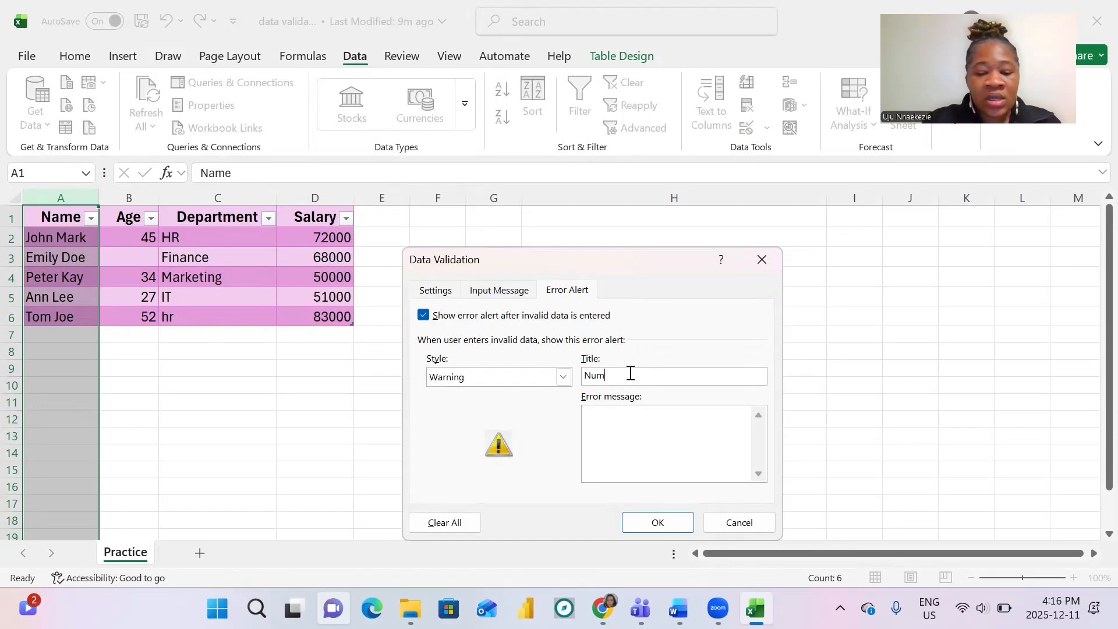
type("ber")
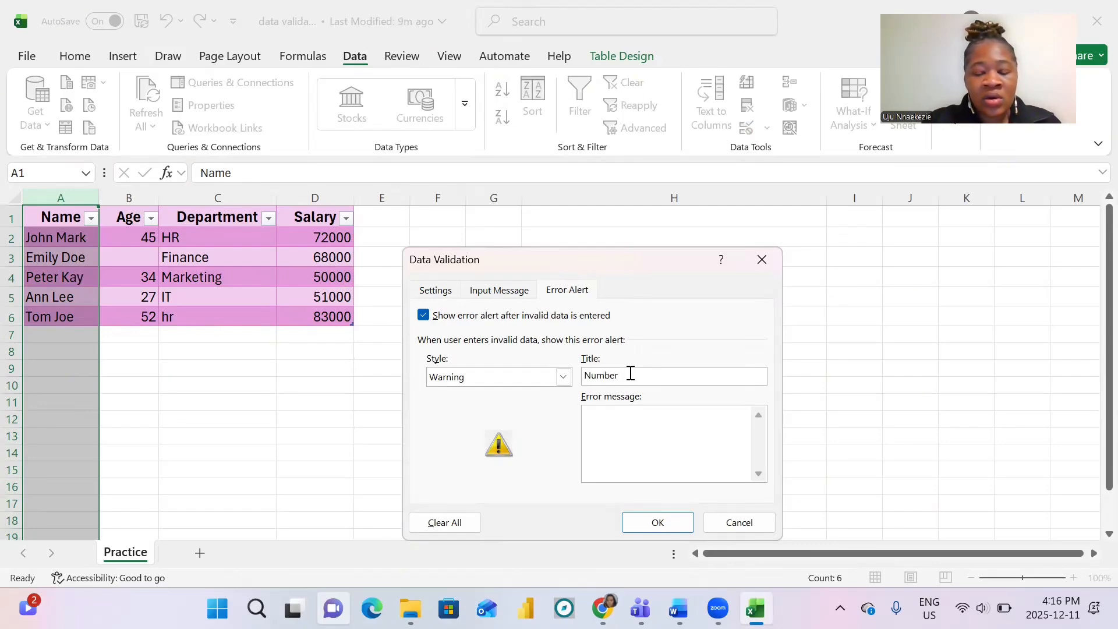
type(" Limit")
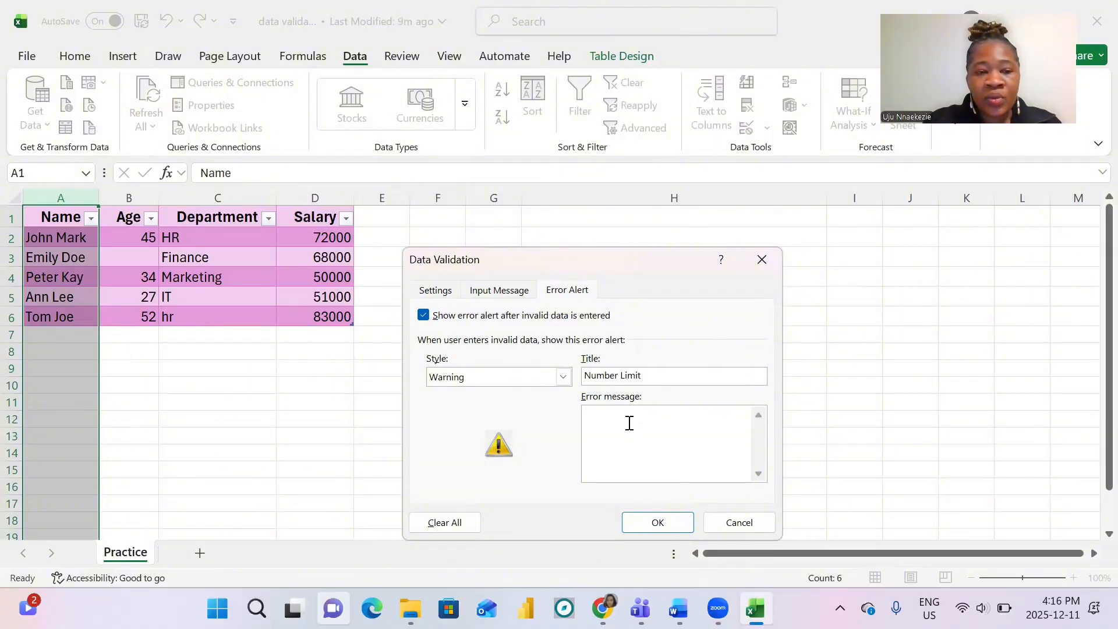
Enter the error message "Minimum of 10 letters and Maximum of 20." and apply the validation rule.
type("Minim")
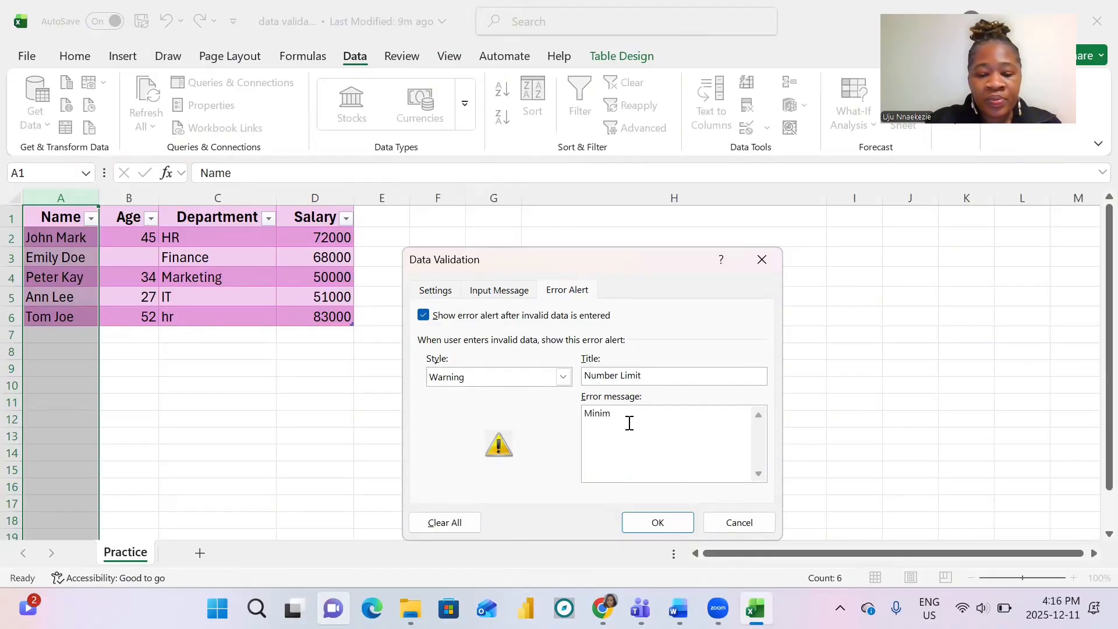
type("um of 1")
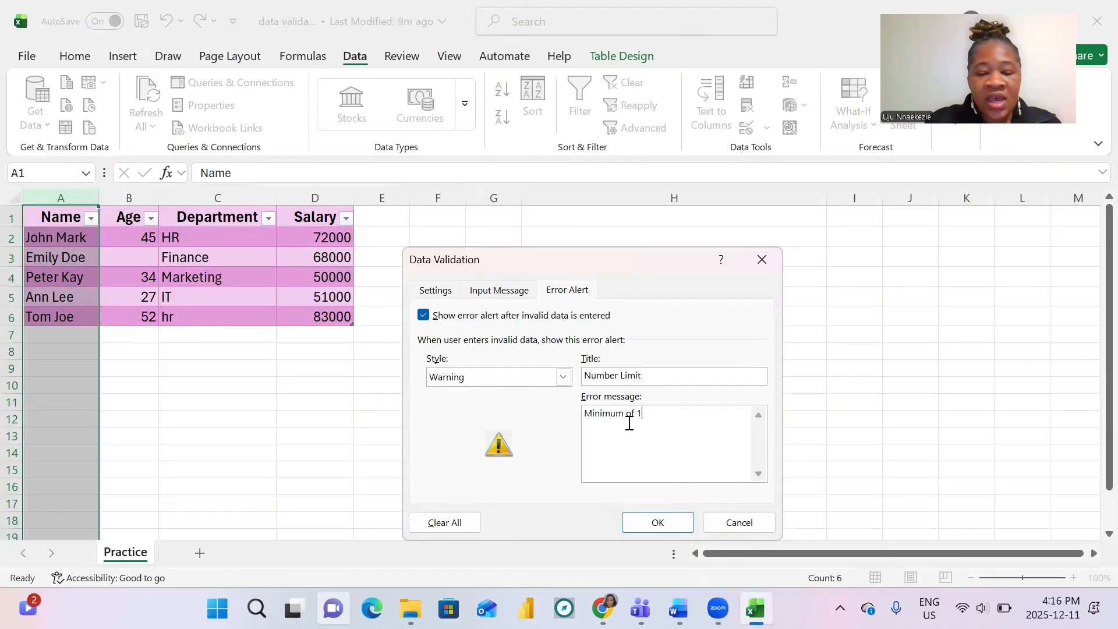
type("0 ")
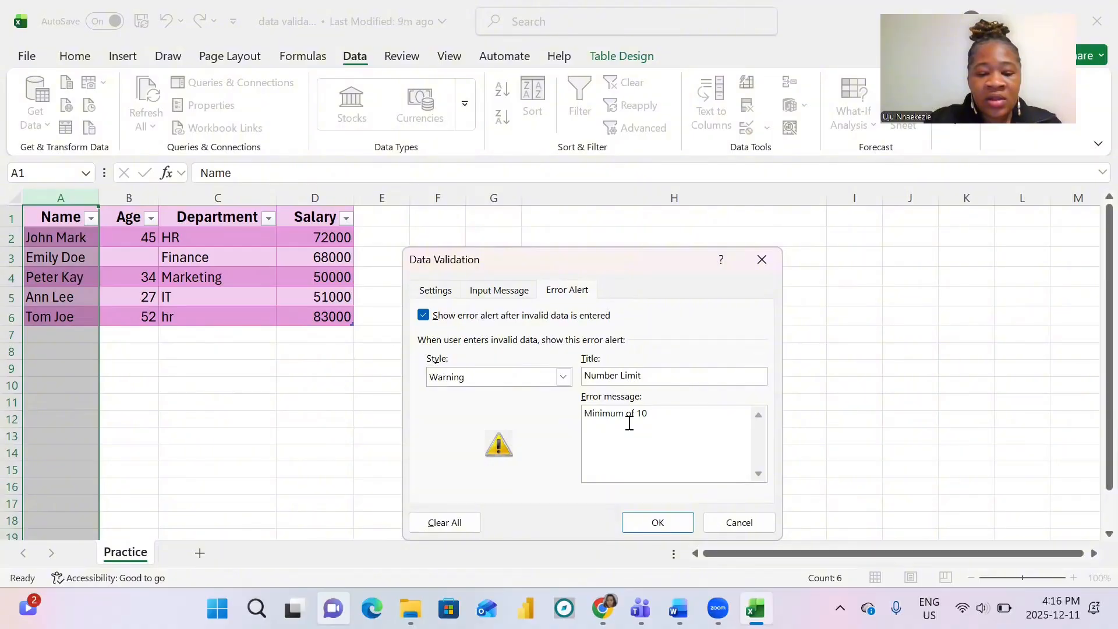
type("lwtters")
key("BackSpace")
key("BackSpace")
key("BackSpace")
key("BackSpace")
key("BackSpace")
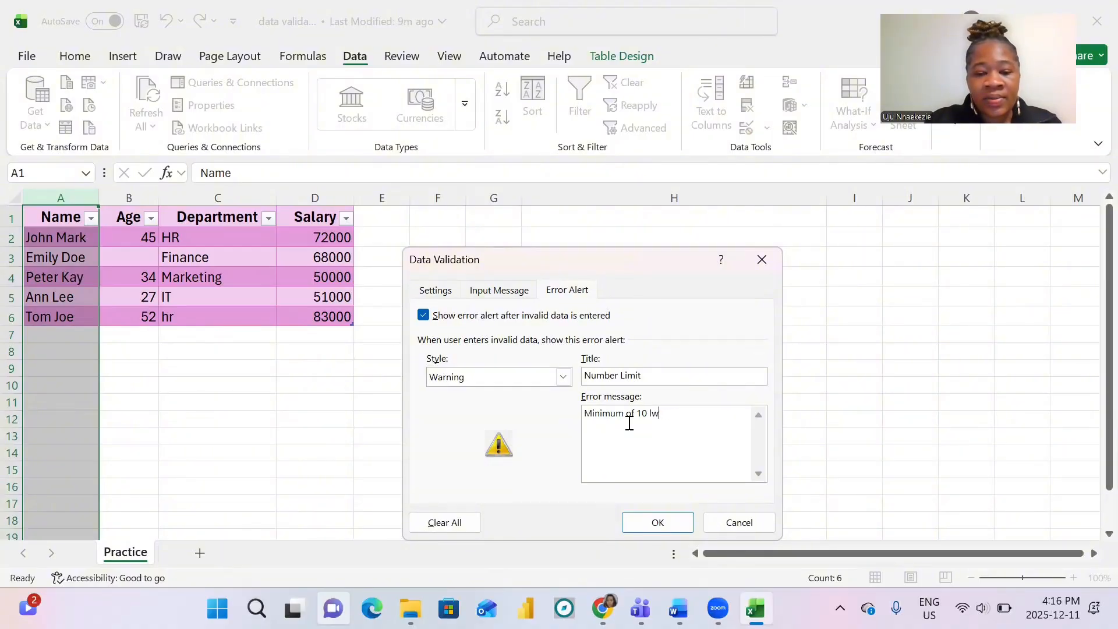
key("BackSpace")
type("etter")
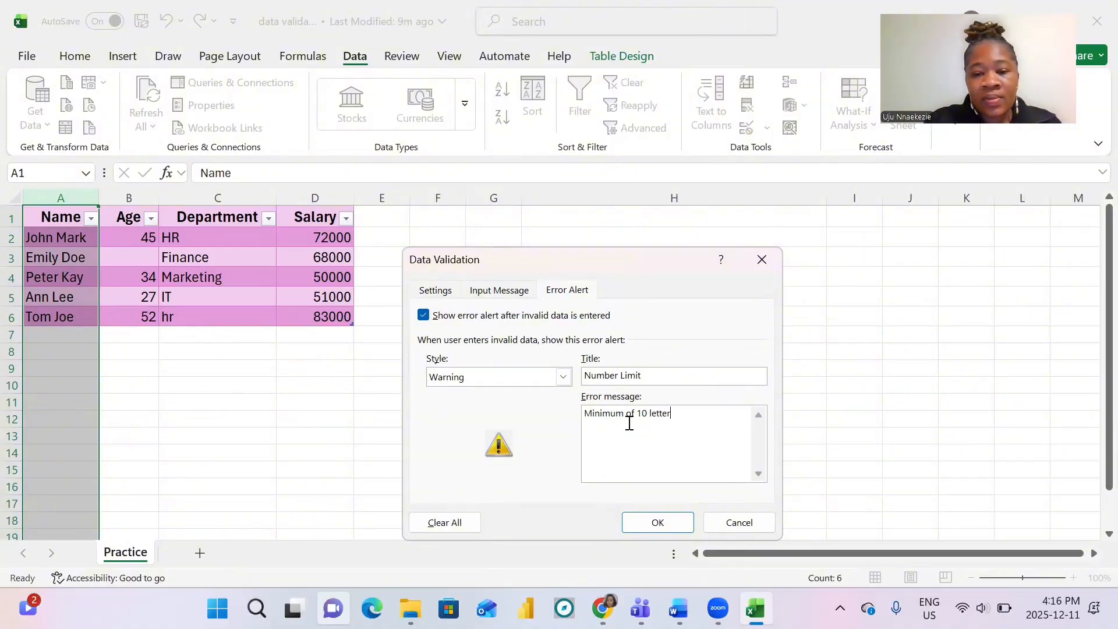
type("s")
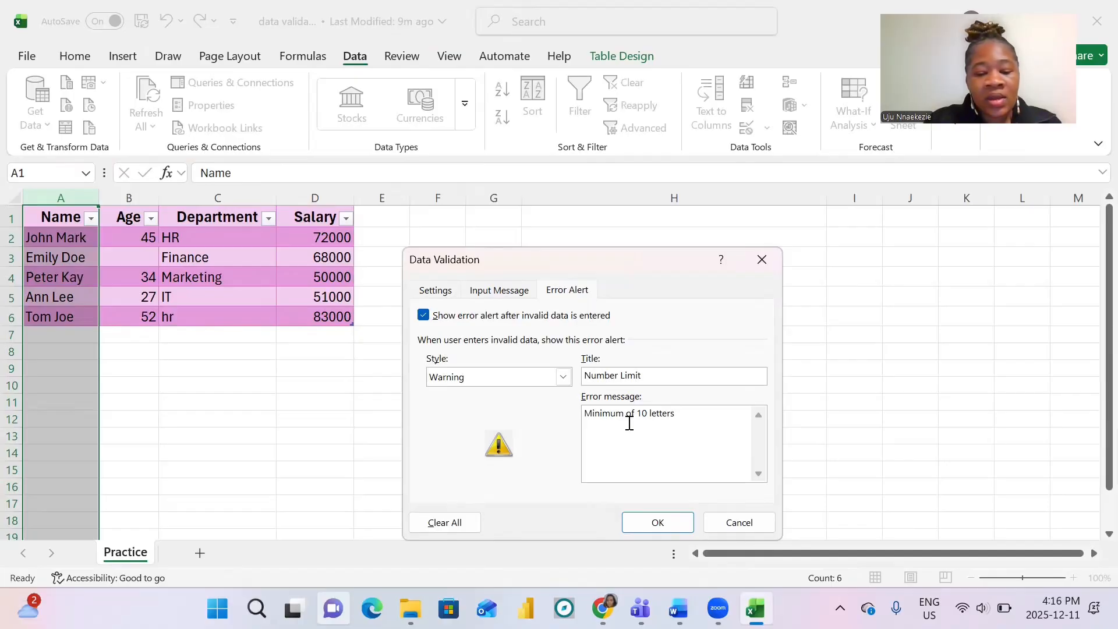
type(" and Ma\\")
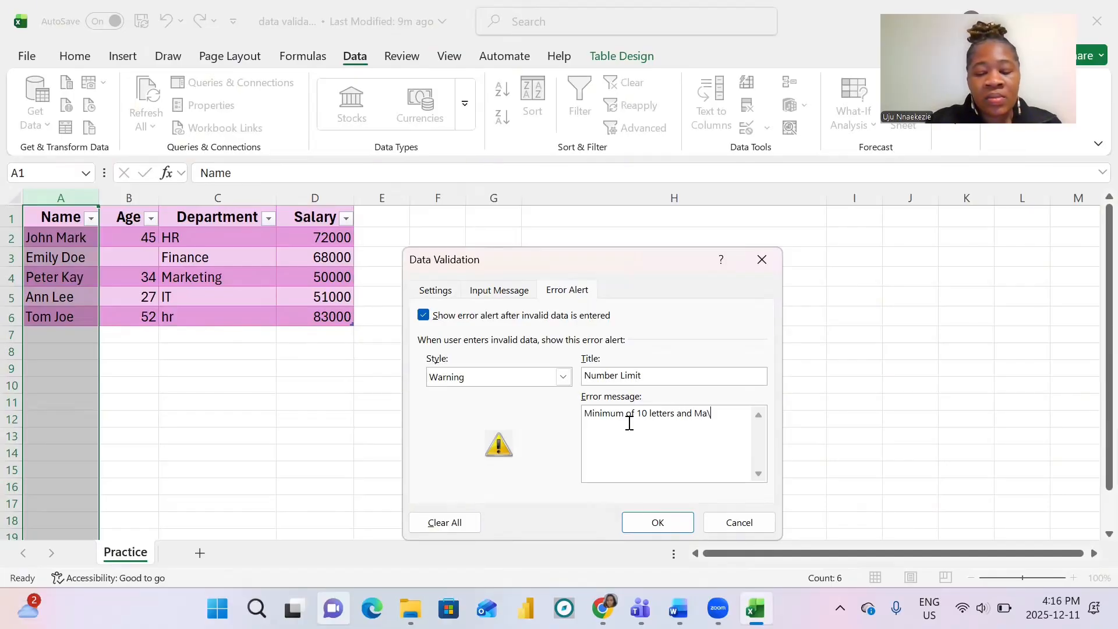
type("ximum")
key("BackSpace")
key("BackSpace")
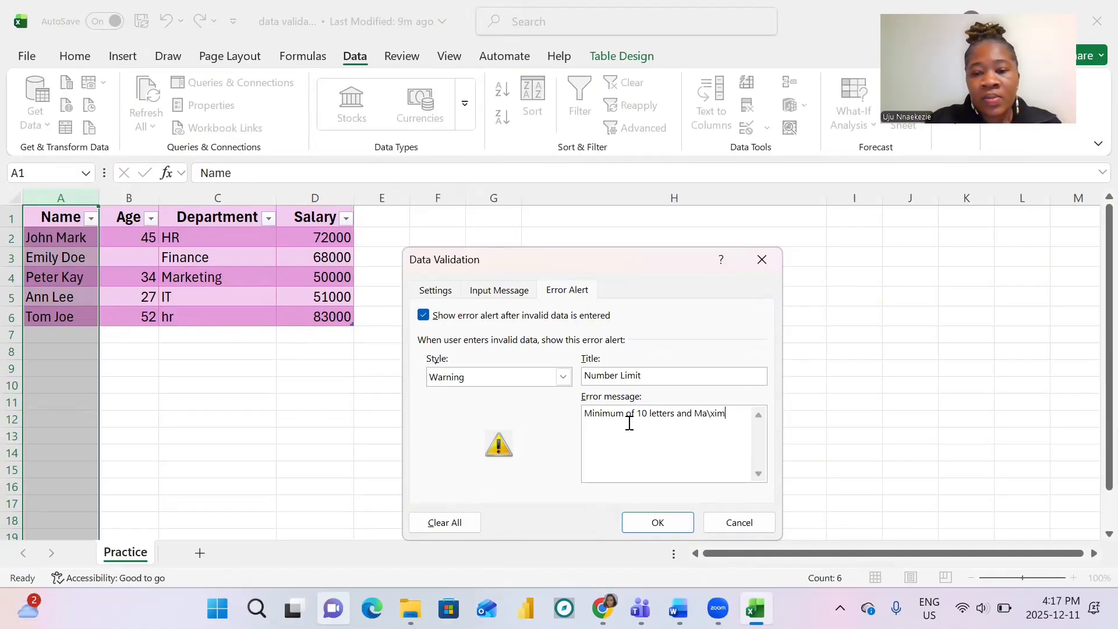
key("BackSpace")
key("BackSpace")
key("BackSpace")
key("BackSpace")
type("xim")
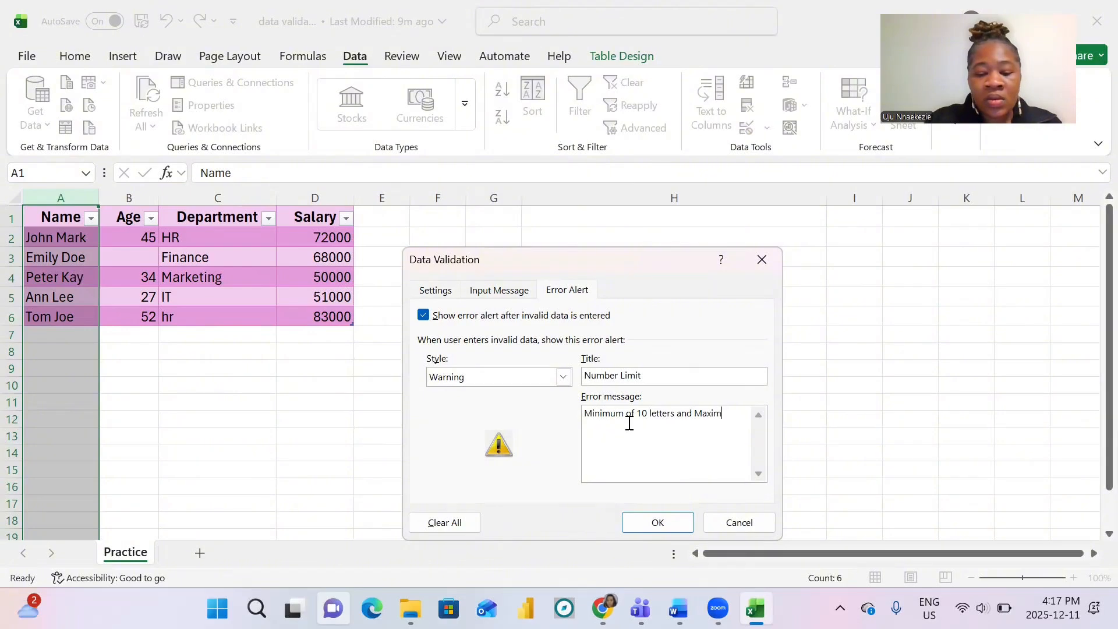
type("um o")
type("f 20 l")
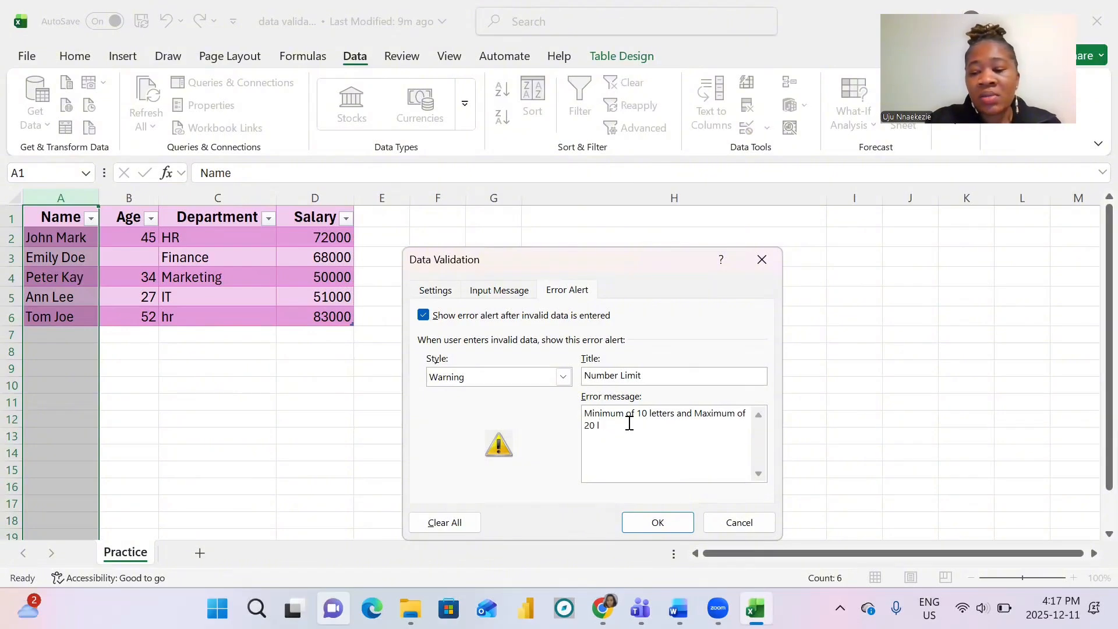
key("BackSpace")
type(".")
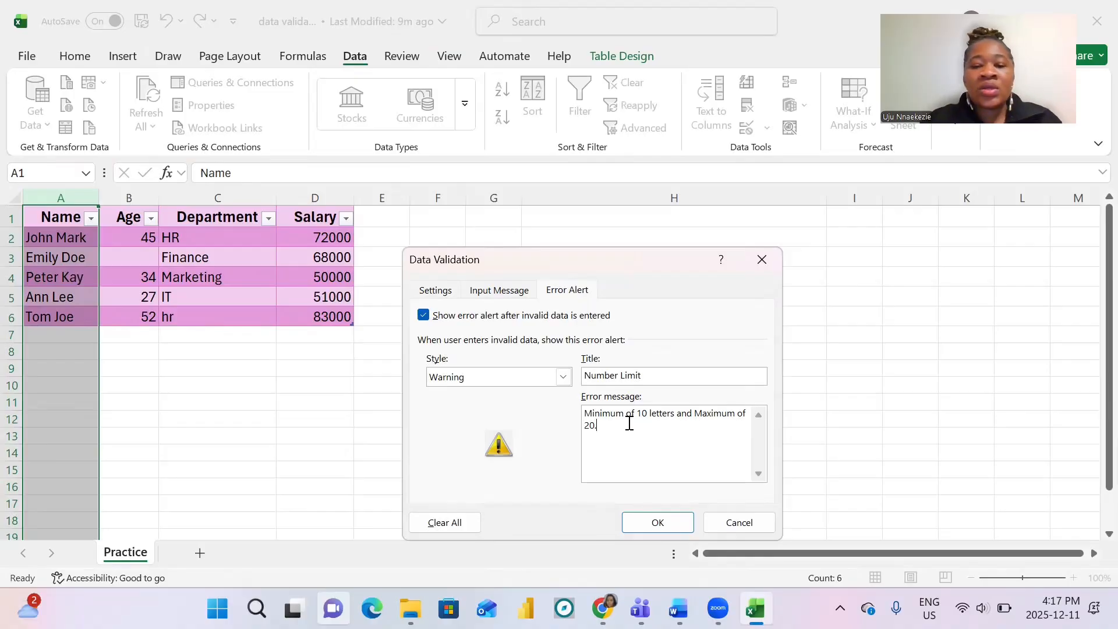
left_click(657, 522)
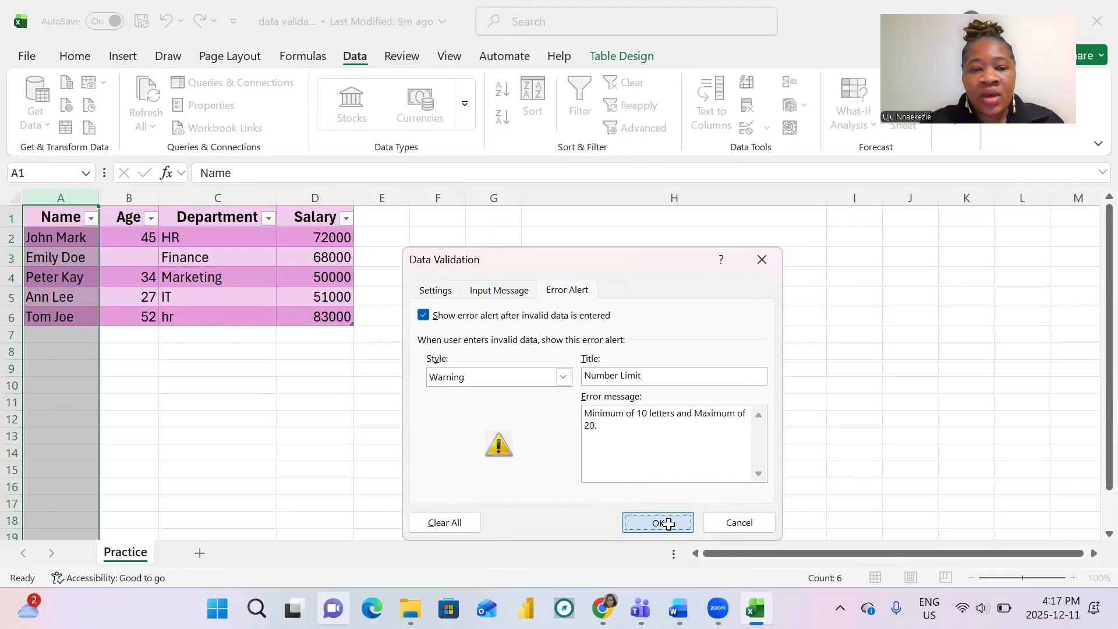
Test the name length rule by entering "a" in cell A7, and dismiss the alert without keeping the entry.
left_click(212, 367)
left_click(73, 336)
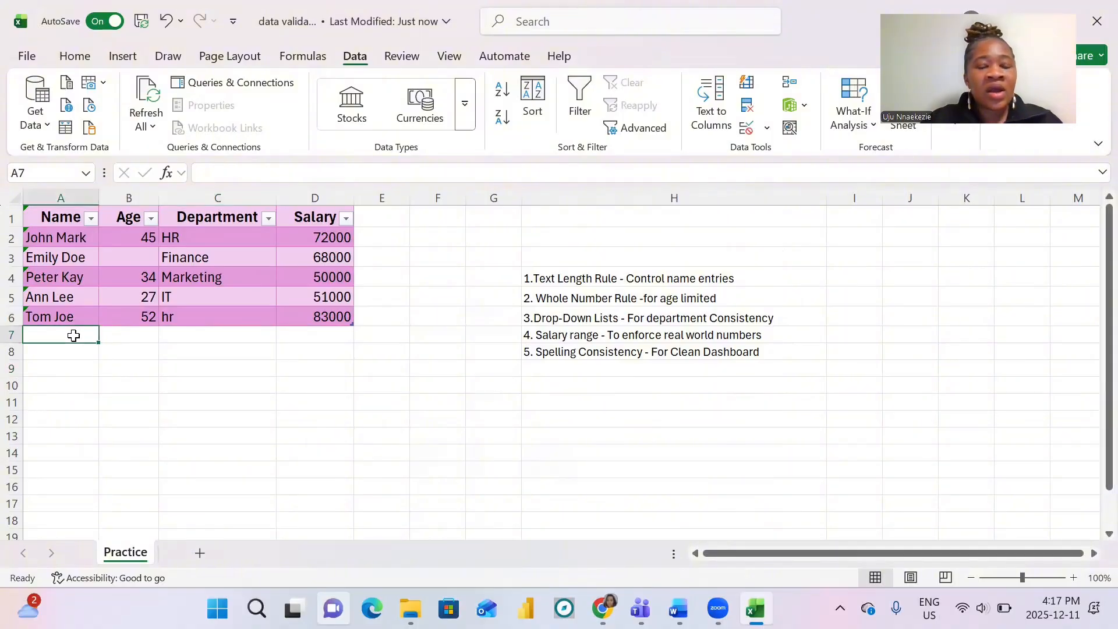
type("ann")
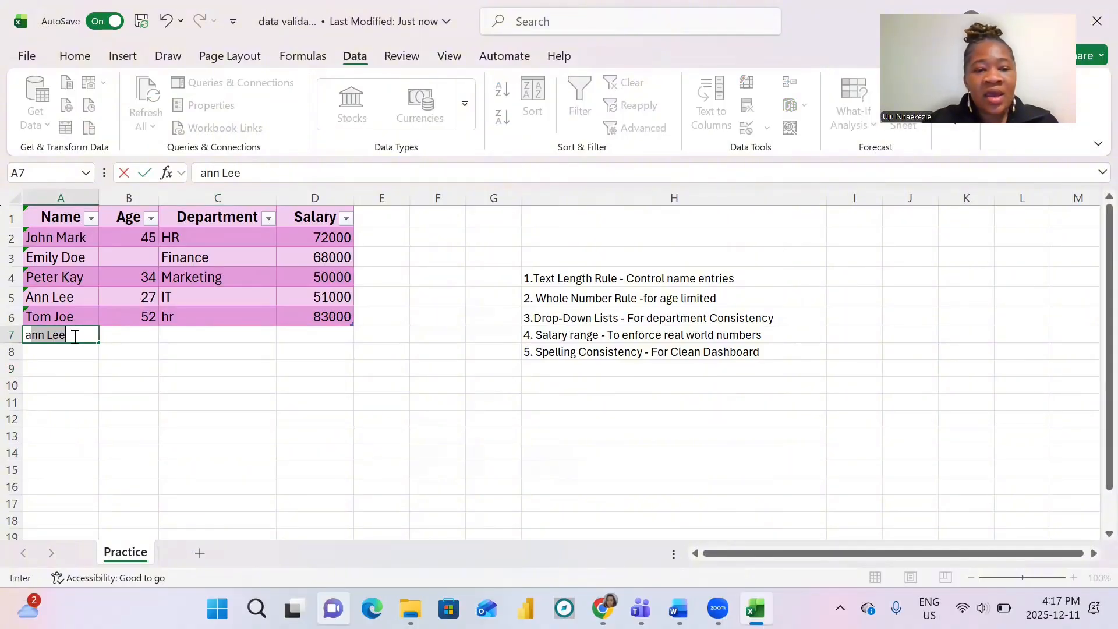
key("BackSpace")
key("BackSpace")
key("BackSpace")
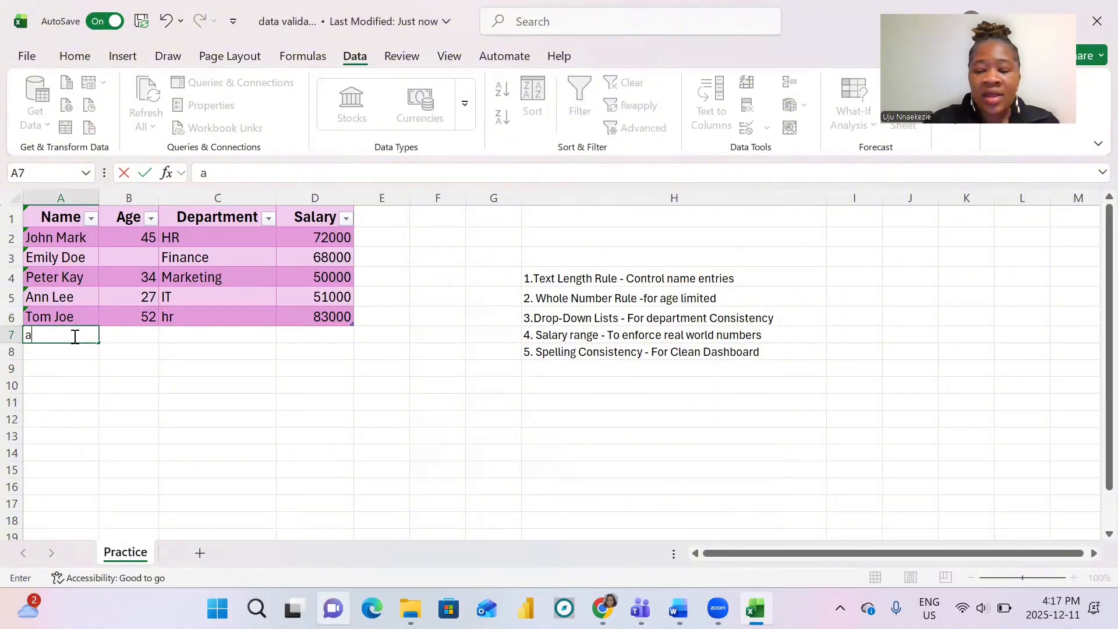
key("Return")
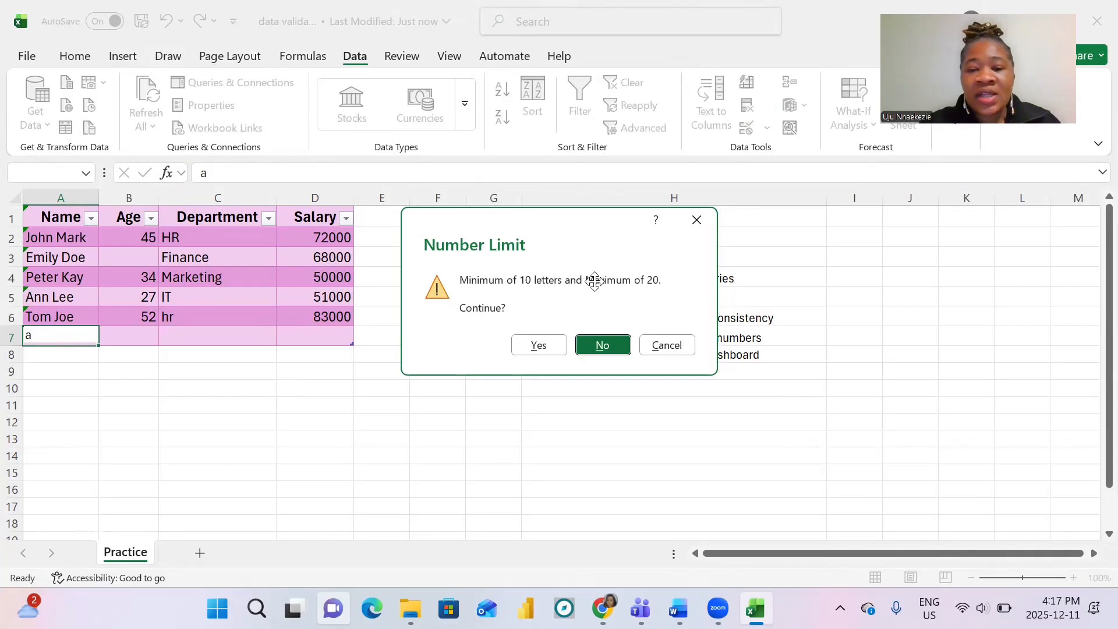
left_click(705, 219)
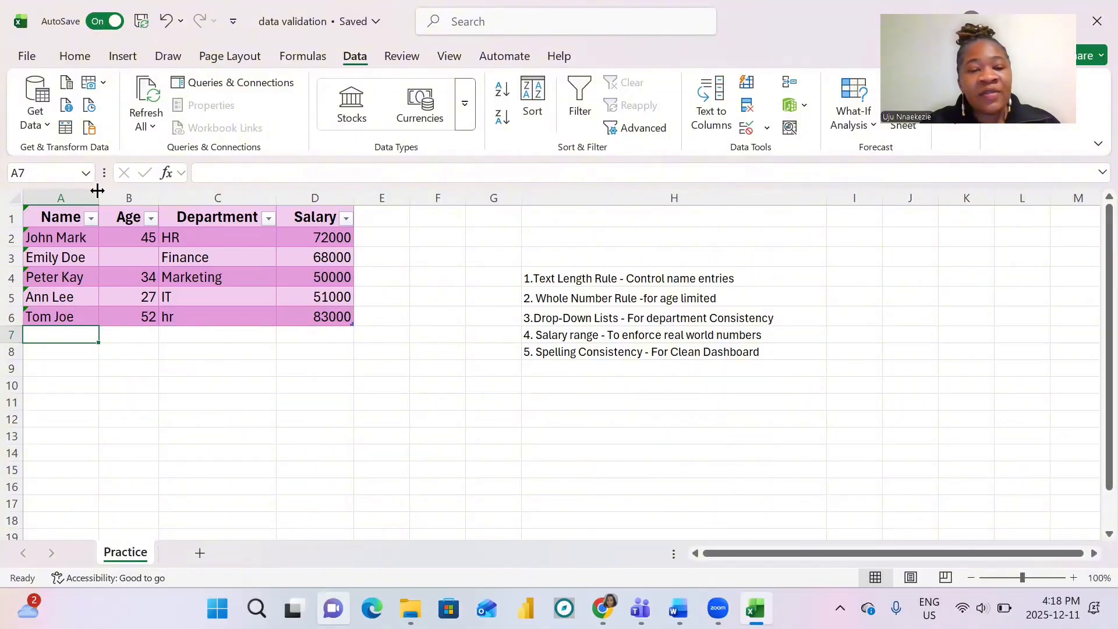
Set a data validation rule on the whole Age column allowing whole numbers between 18 and 65.
left_click(141, 193)
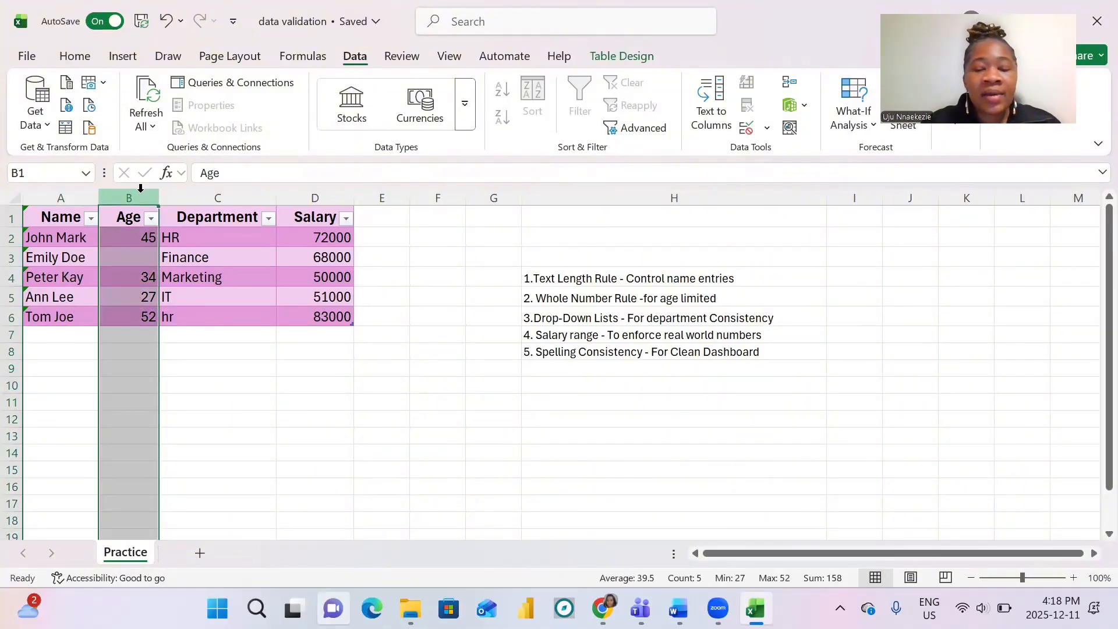
right_click(141, 197)
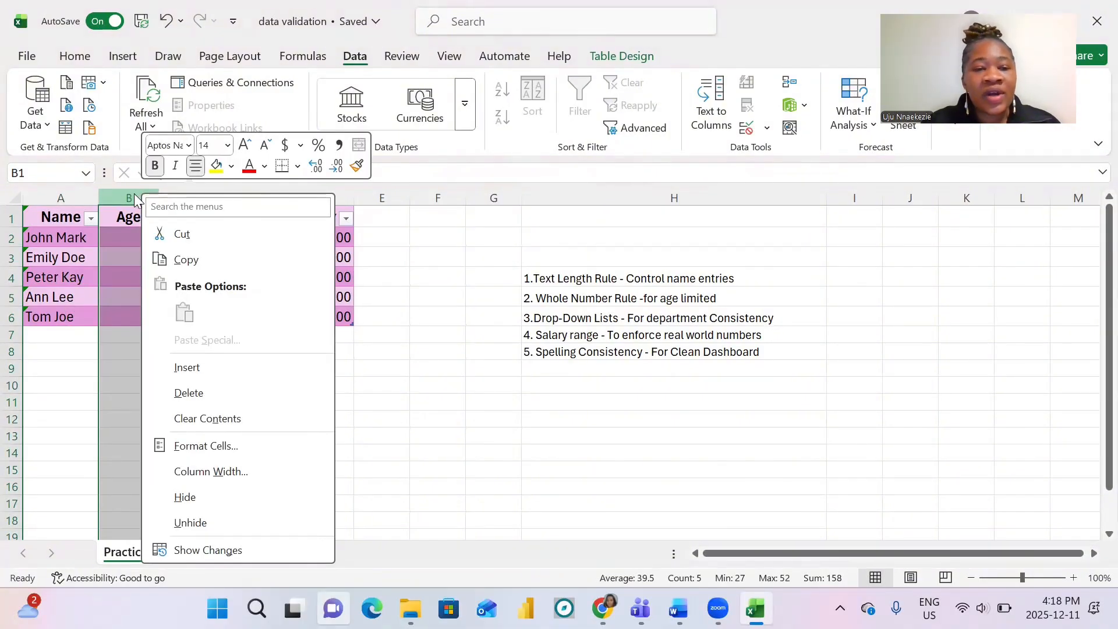
left_click(134, 189)
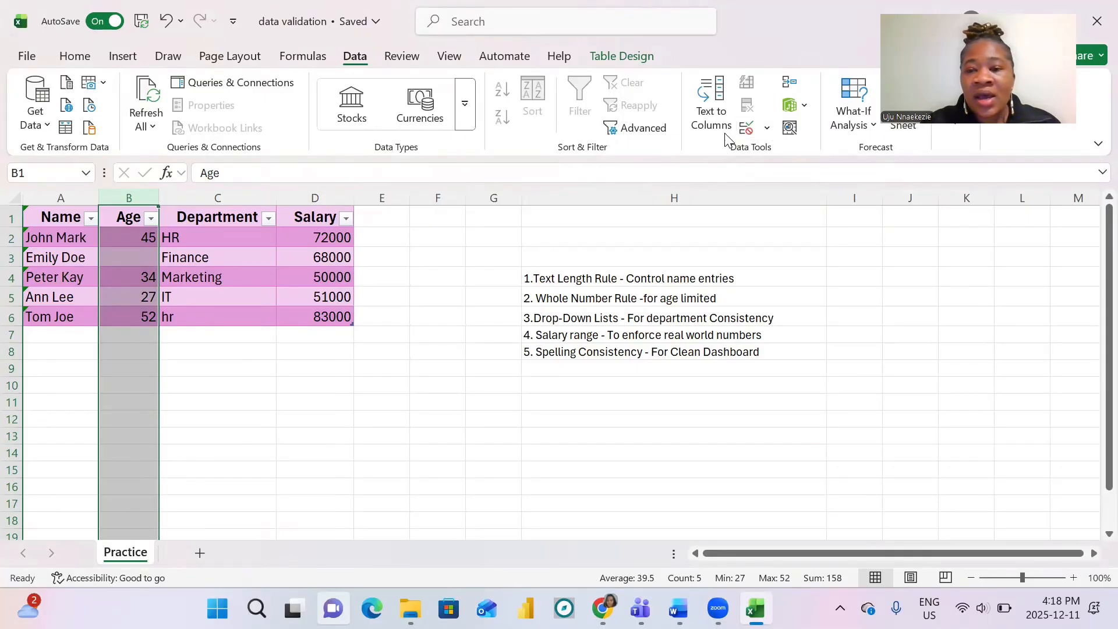
left_click(768, 130)
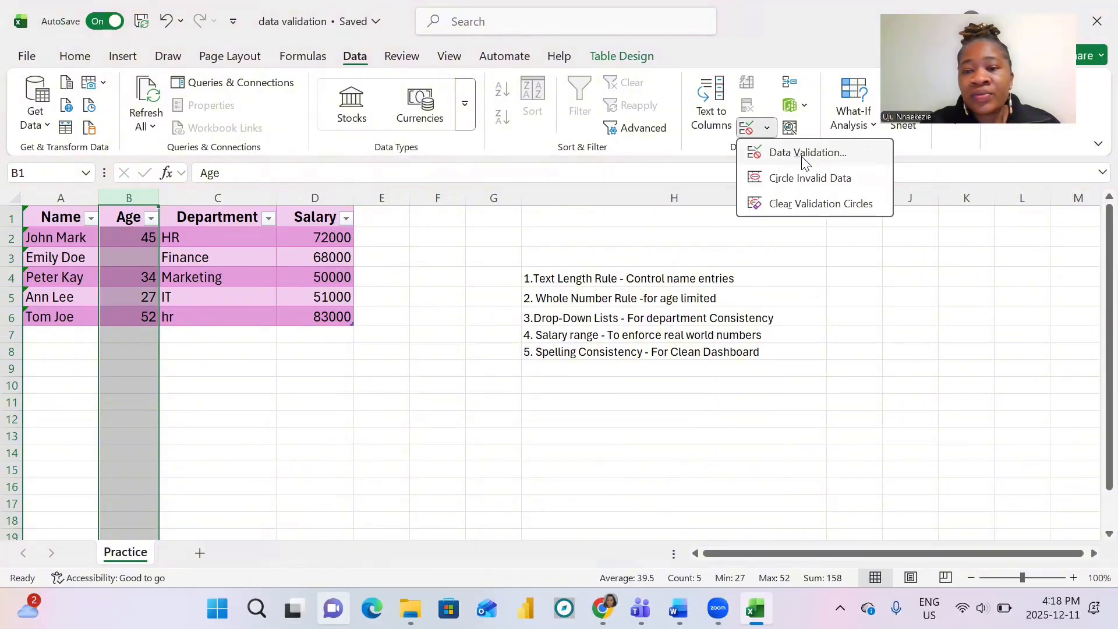
left_click(806, 155)
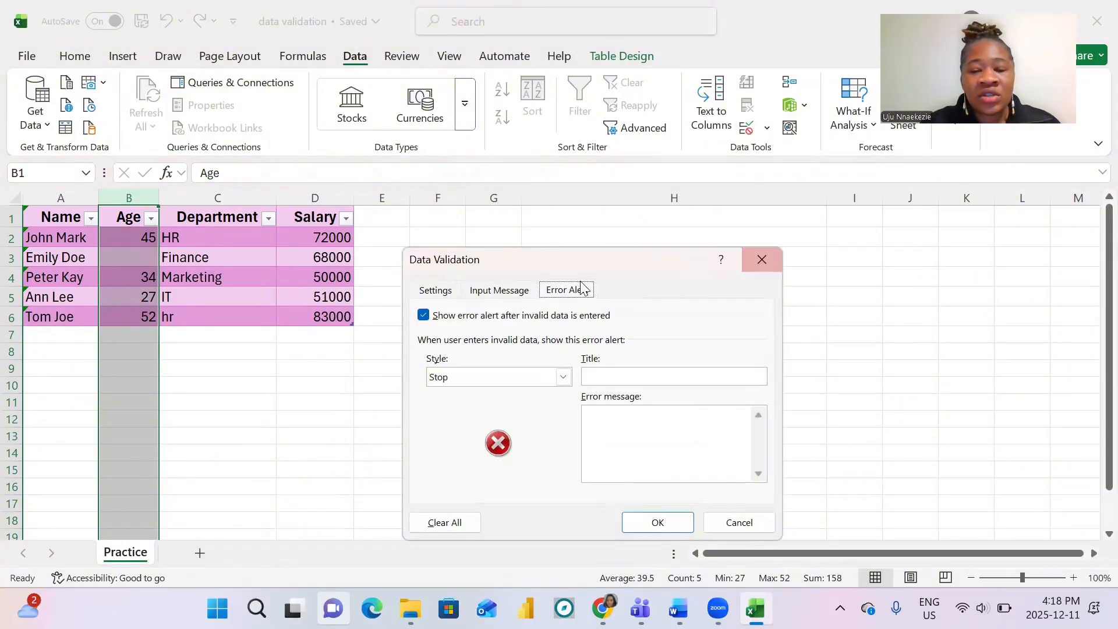
left_click(445, 293)
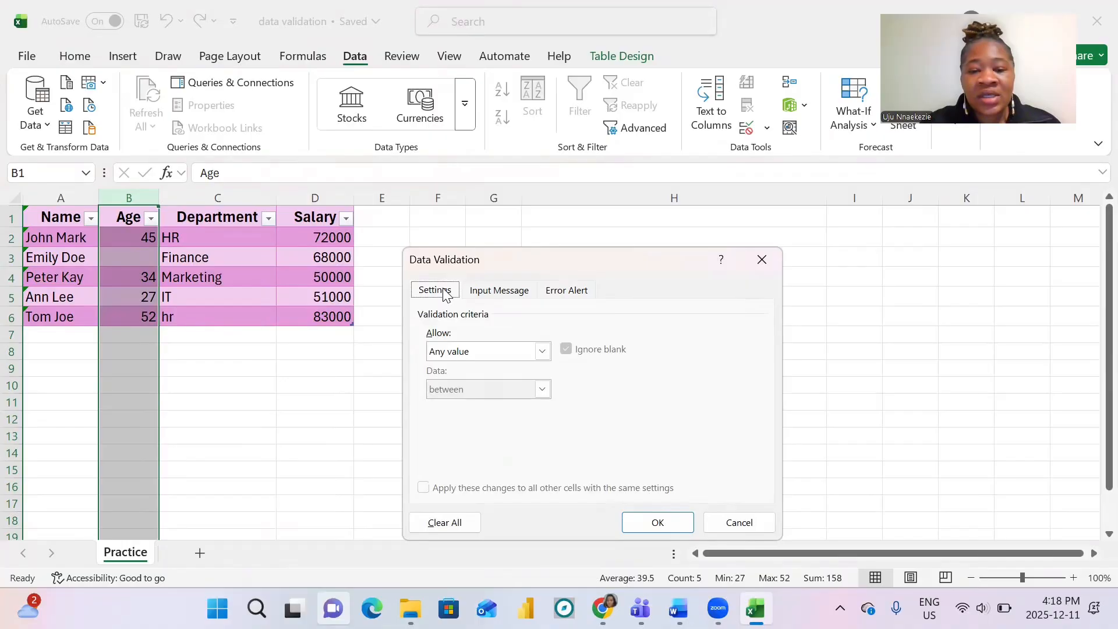
left_click(542, 351)
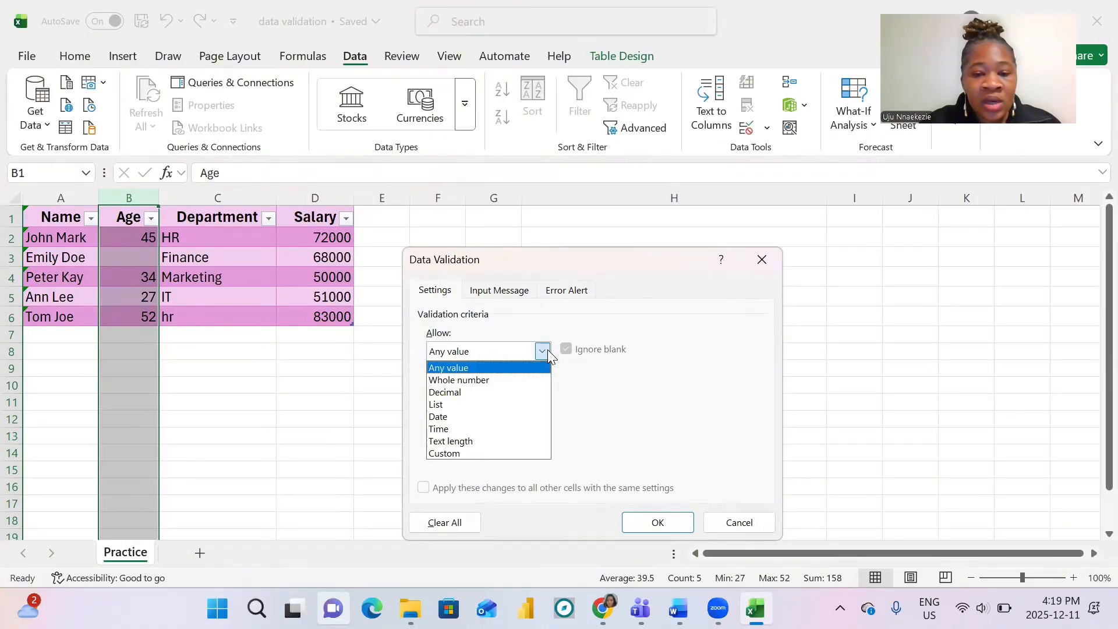
left_click(453, 380)
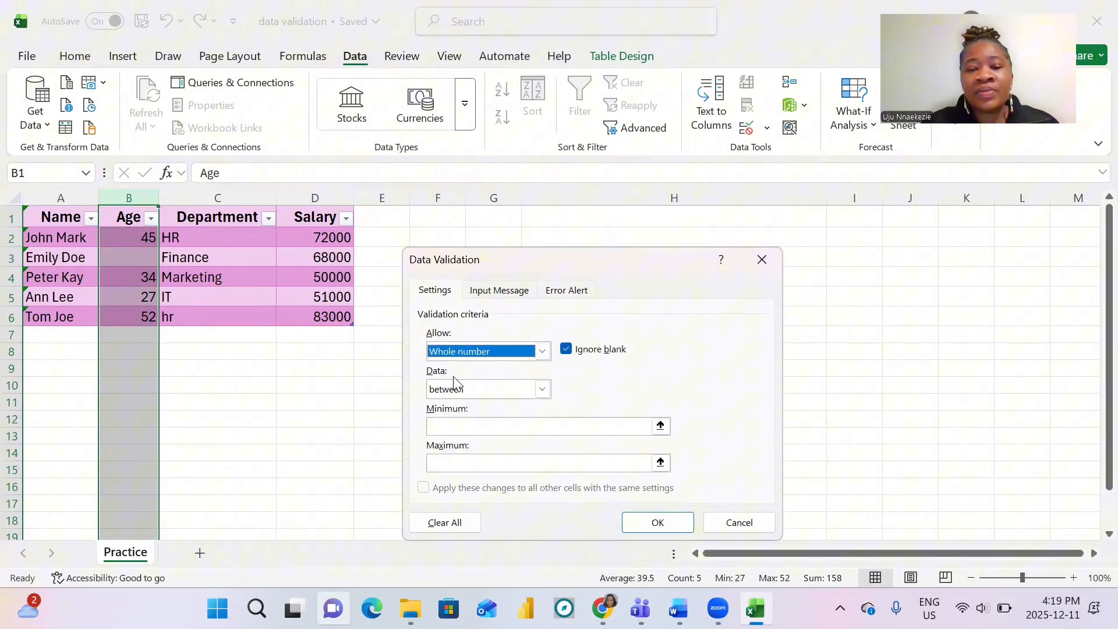
left_click(497, 421)
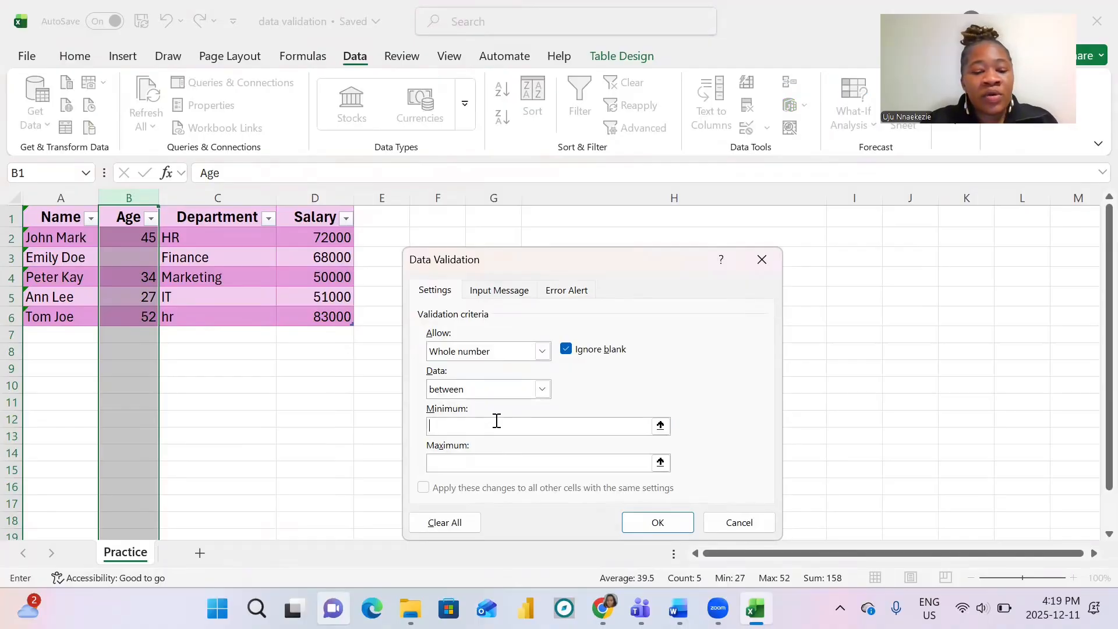
type("18")
left_click(493, 465)
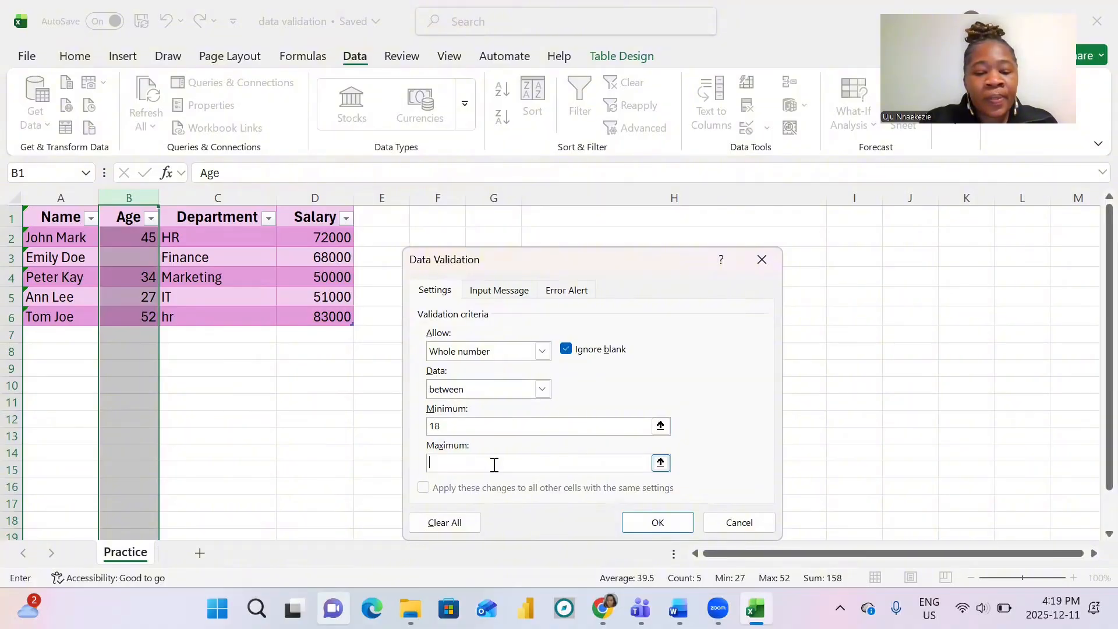
type("65")
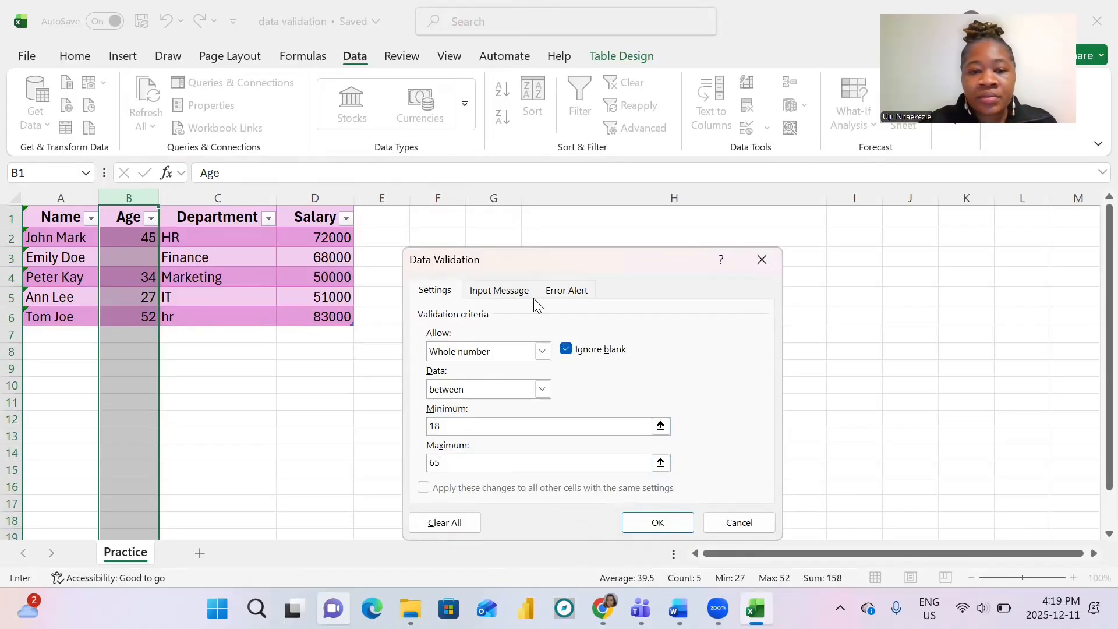
Give the age rule's error alert the title "Age Restriction", keeping the Stop style.
left_click(570, 295)
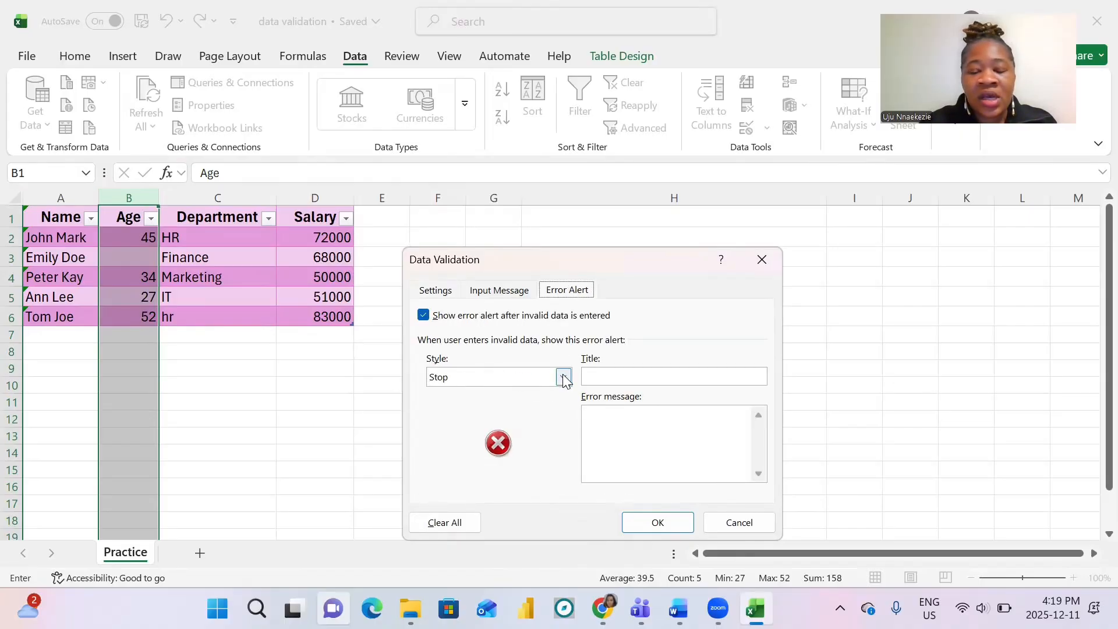
left_click(604, 378)
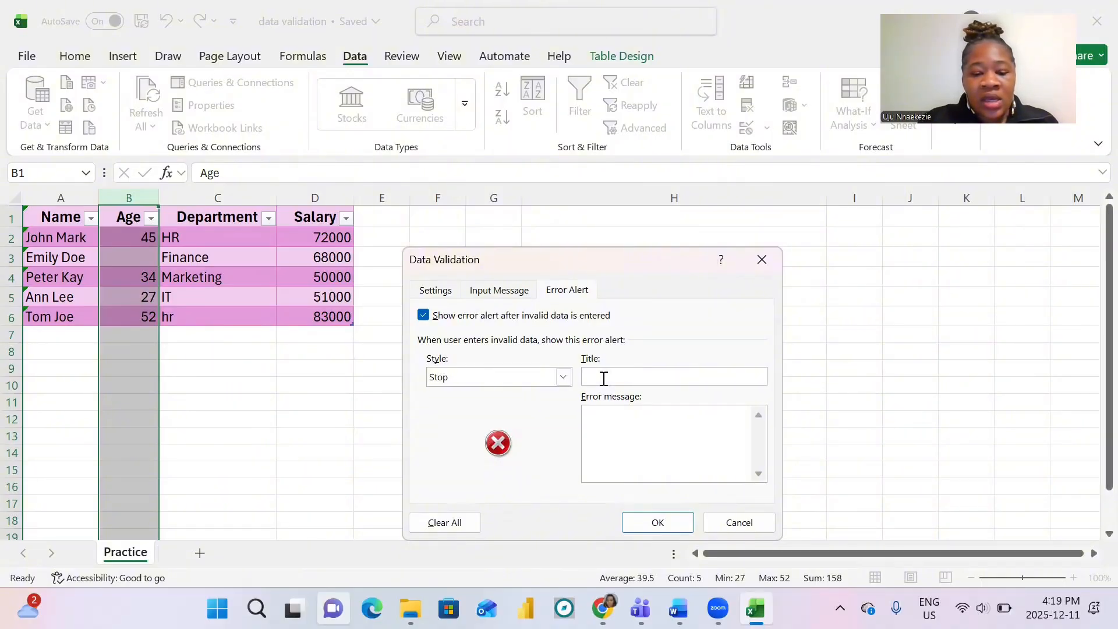
type("Age ")
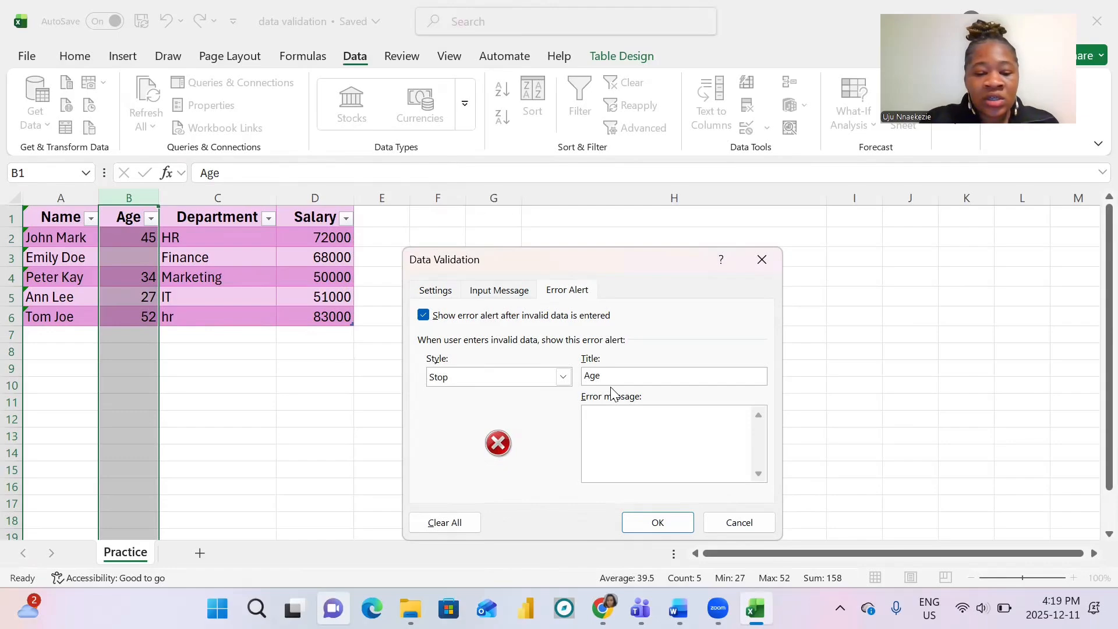
type("Restr")
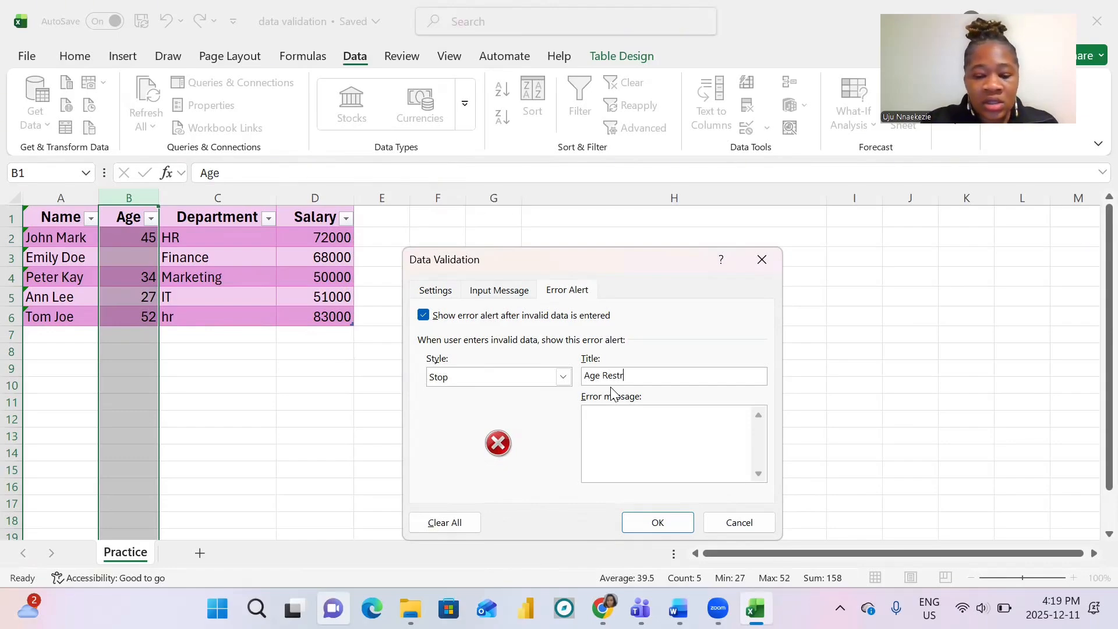
type("iction")
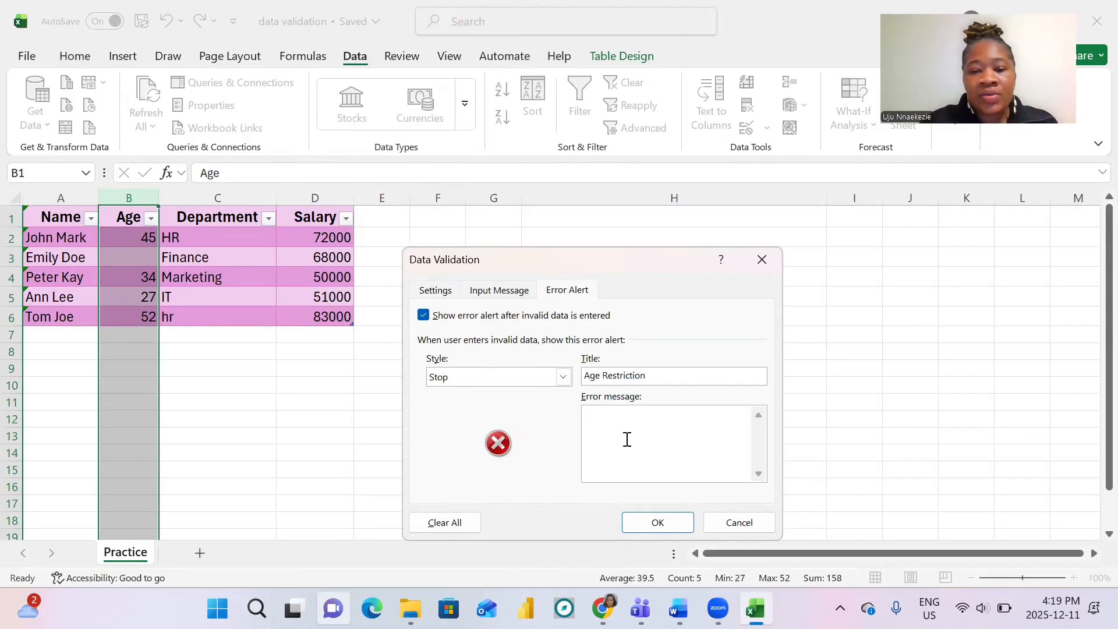
Enter the error message "18-25 only" and apply the validation rule to the Age column.
left_click(624, 428)
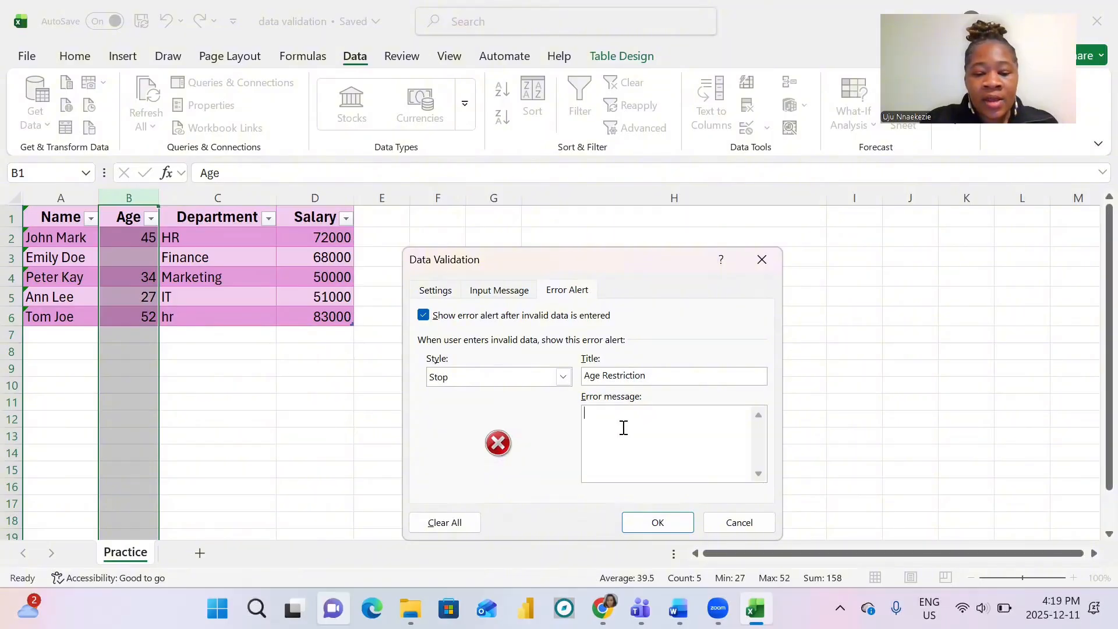
type("1")
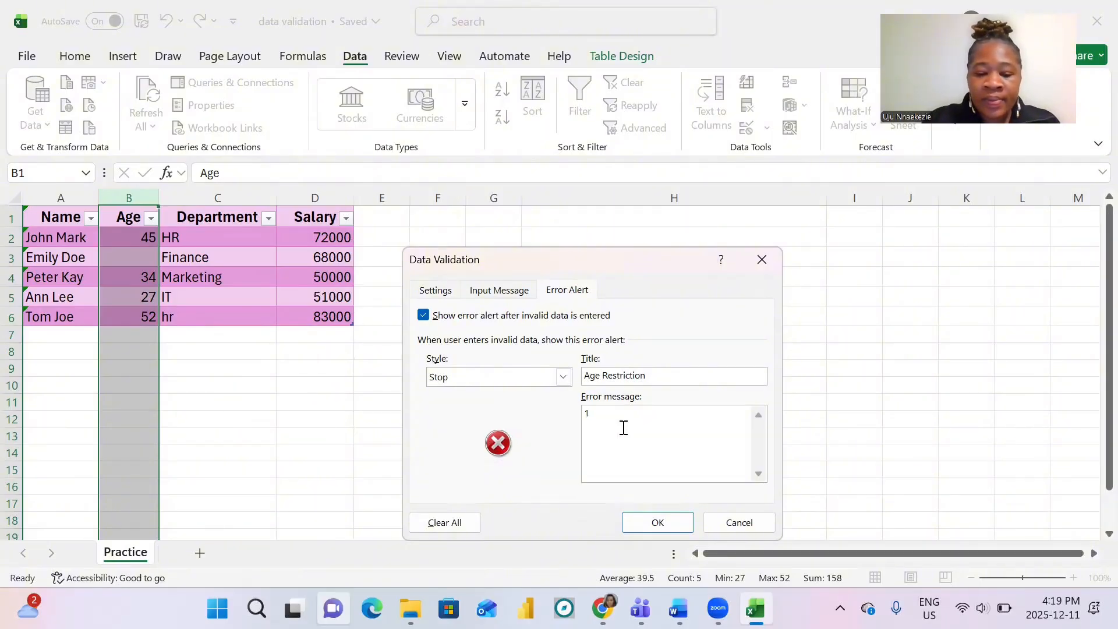
type("8")
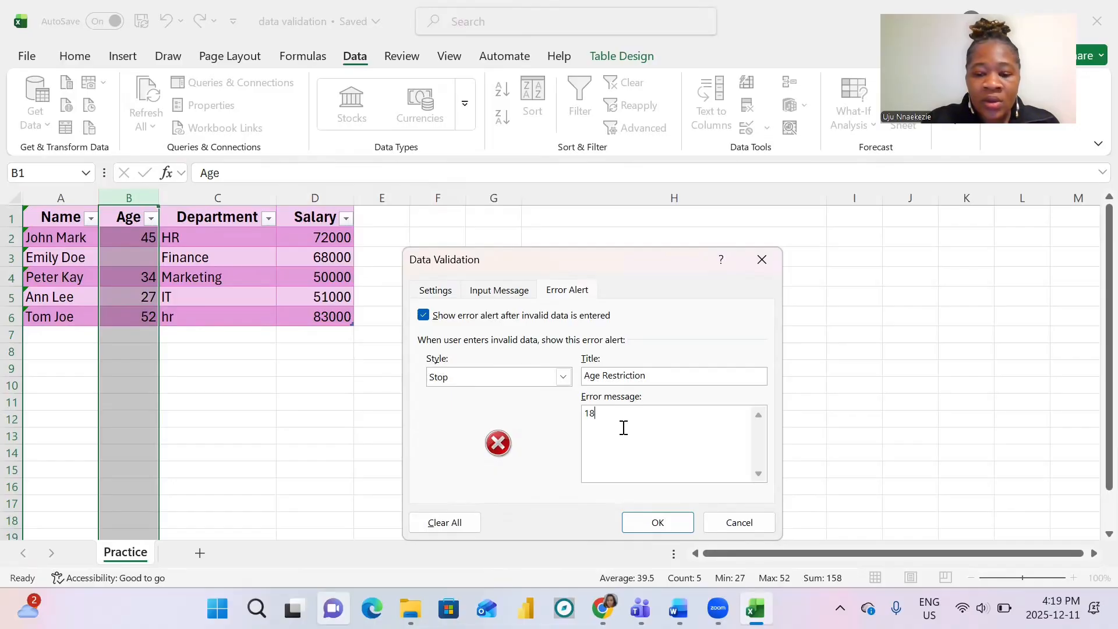
type("-25 ")
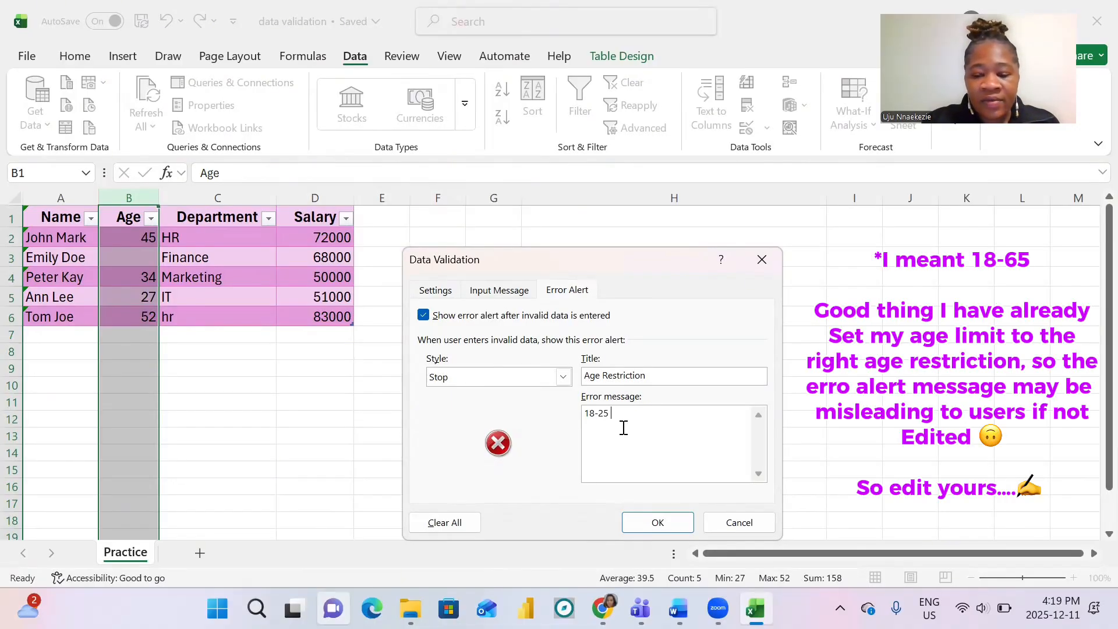
type("only")
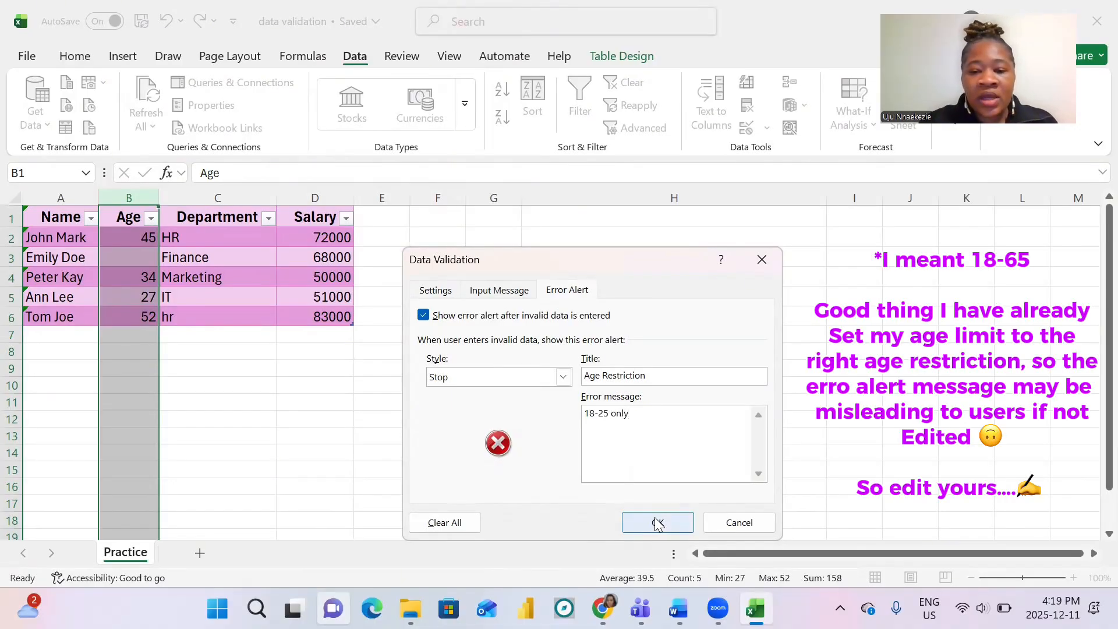
left_click(658, 524)
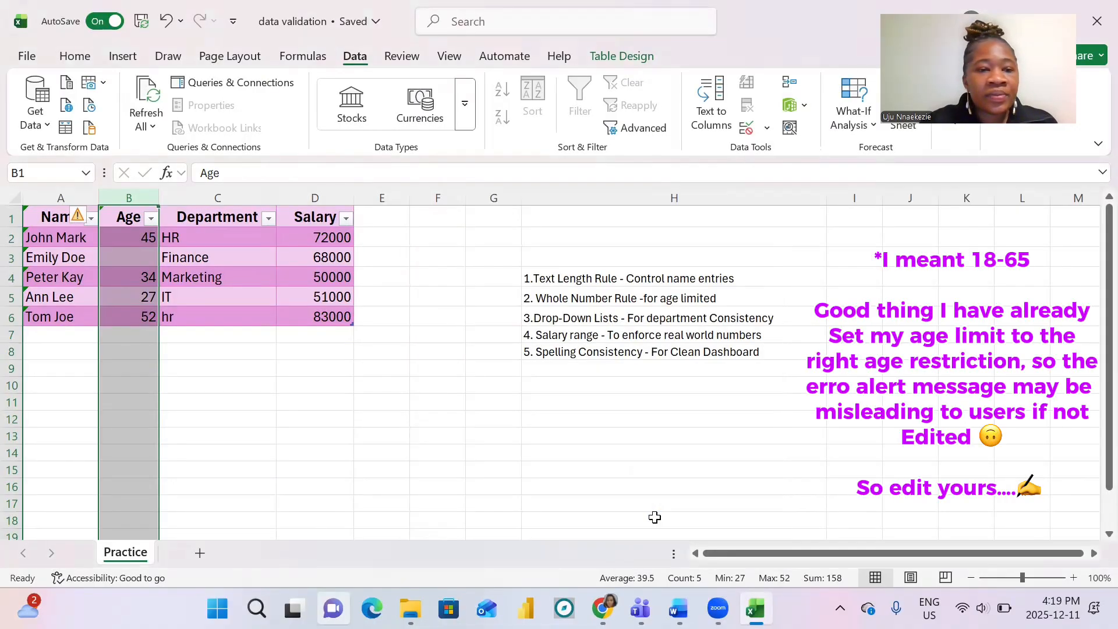
Test the age rule by entering 8 and 66 in cell B3, dismissing each alert without keeping the entry.
left_click(162, 390)
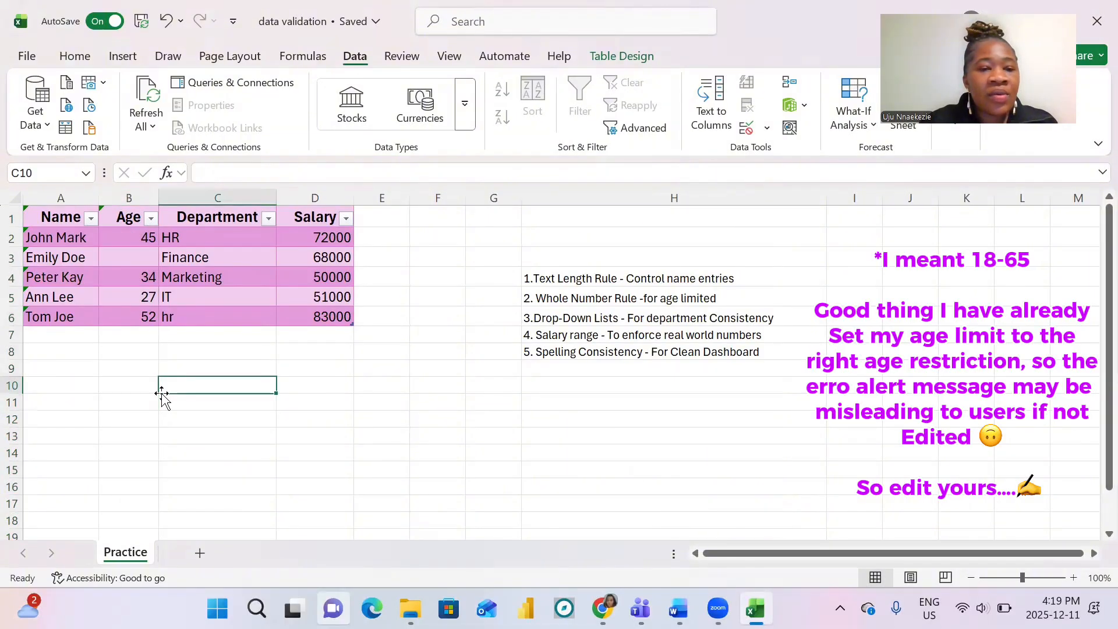
left_click(146, 257)
type("8")
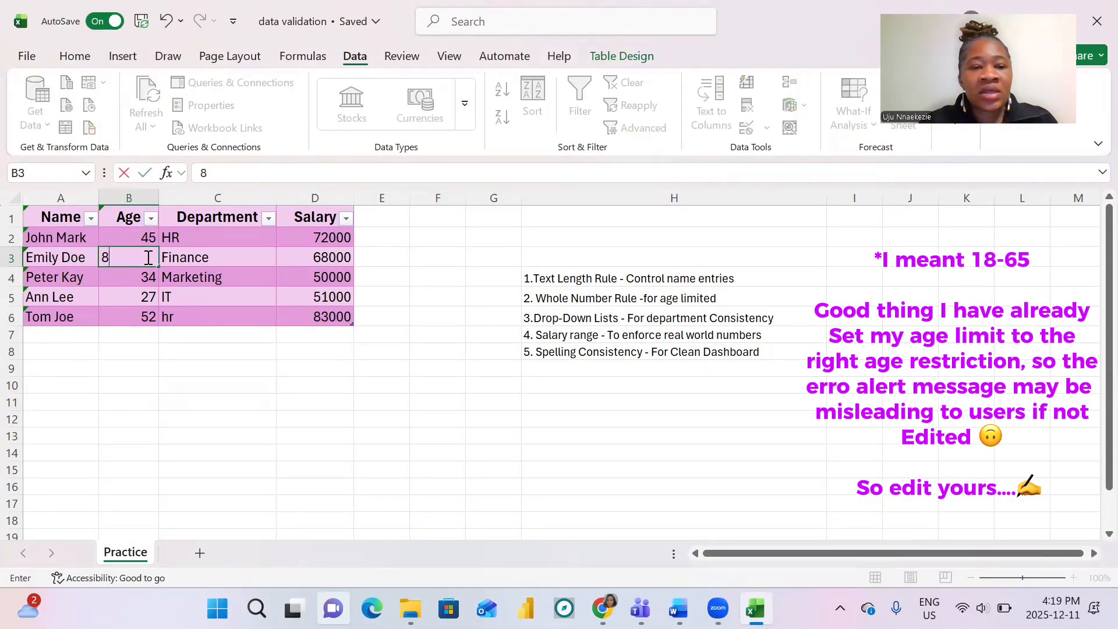
key("Return")
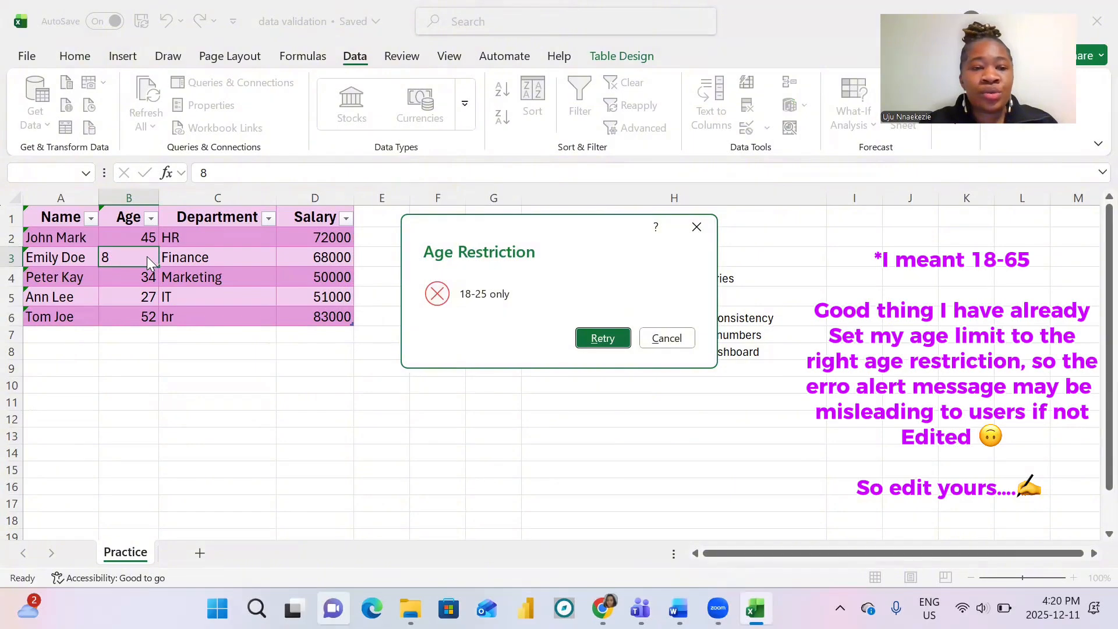
left_click(706, 239)
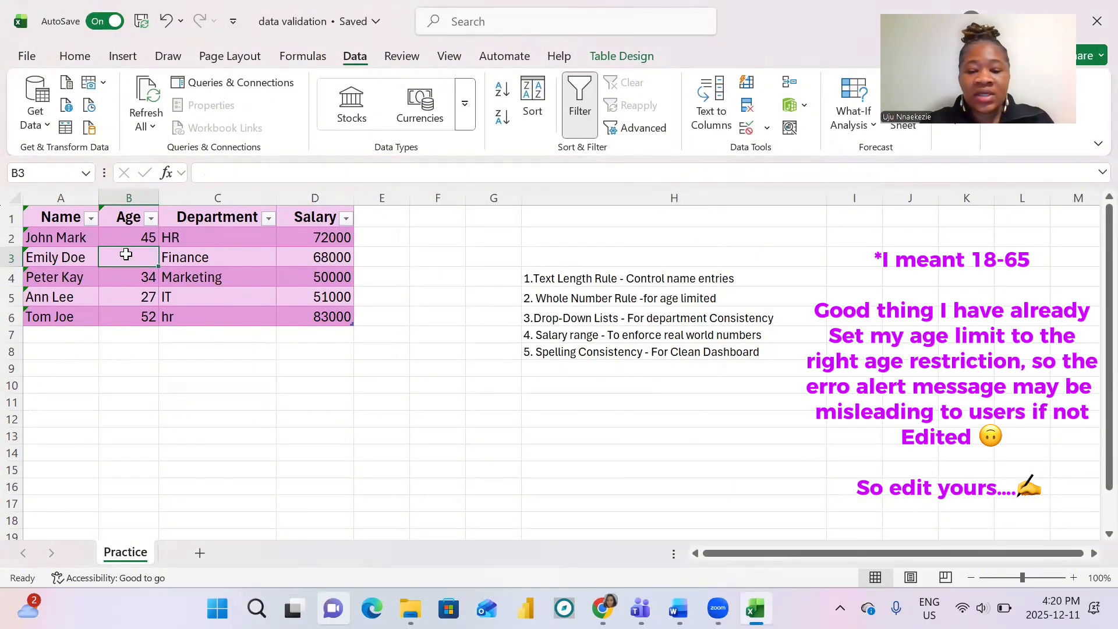
type("66")
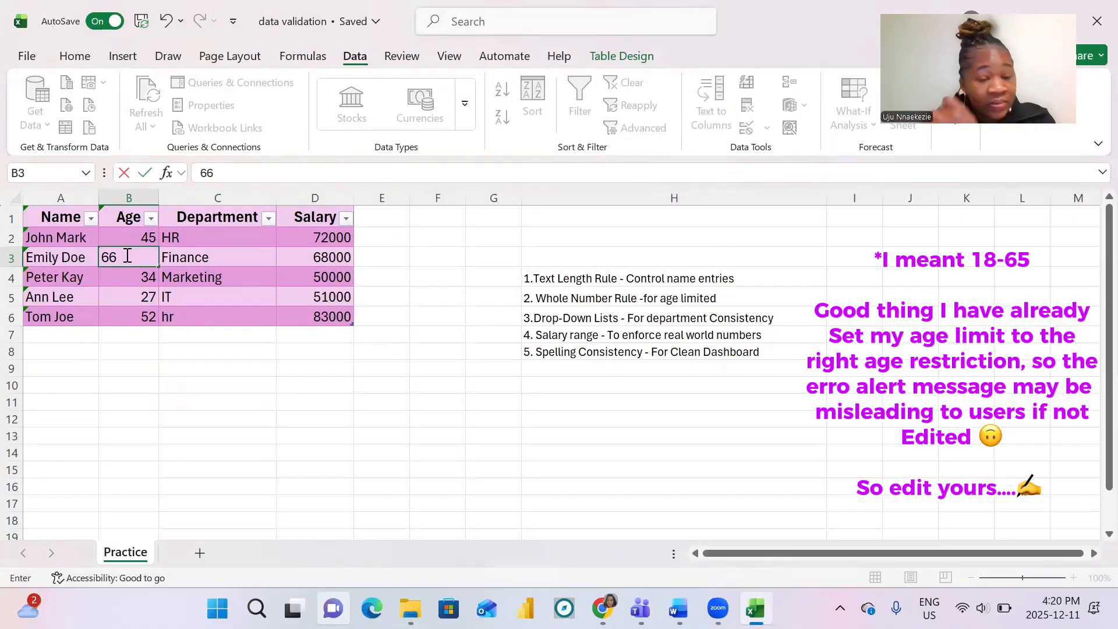
key("Return")
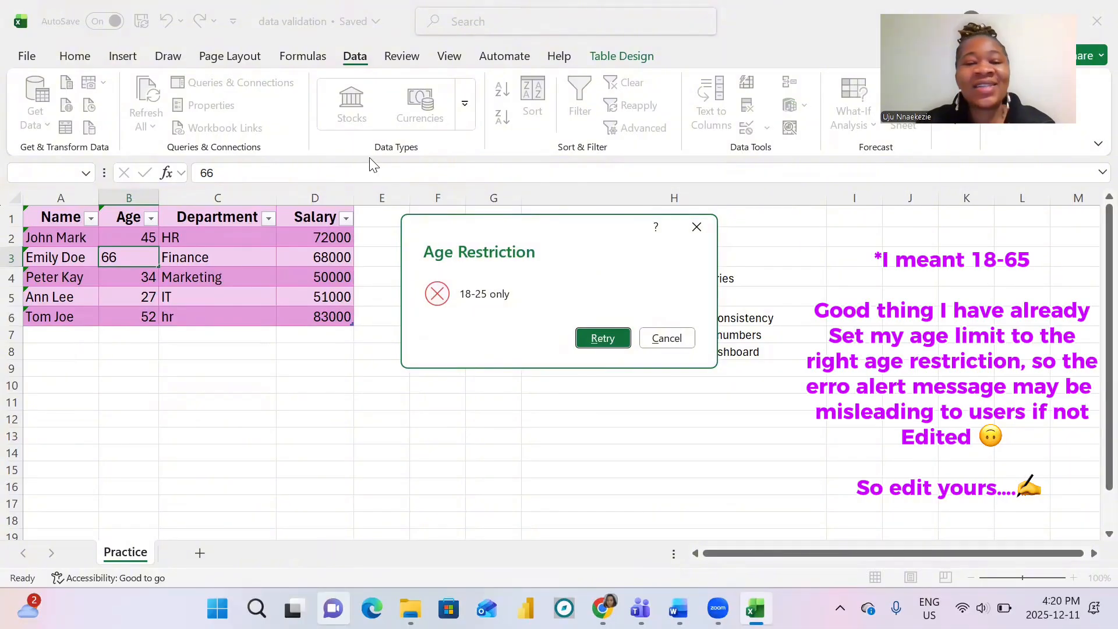
left_click(701, 226)
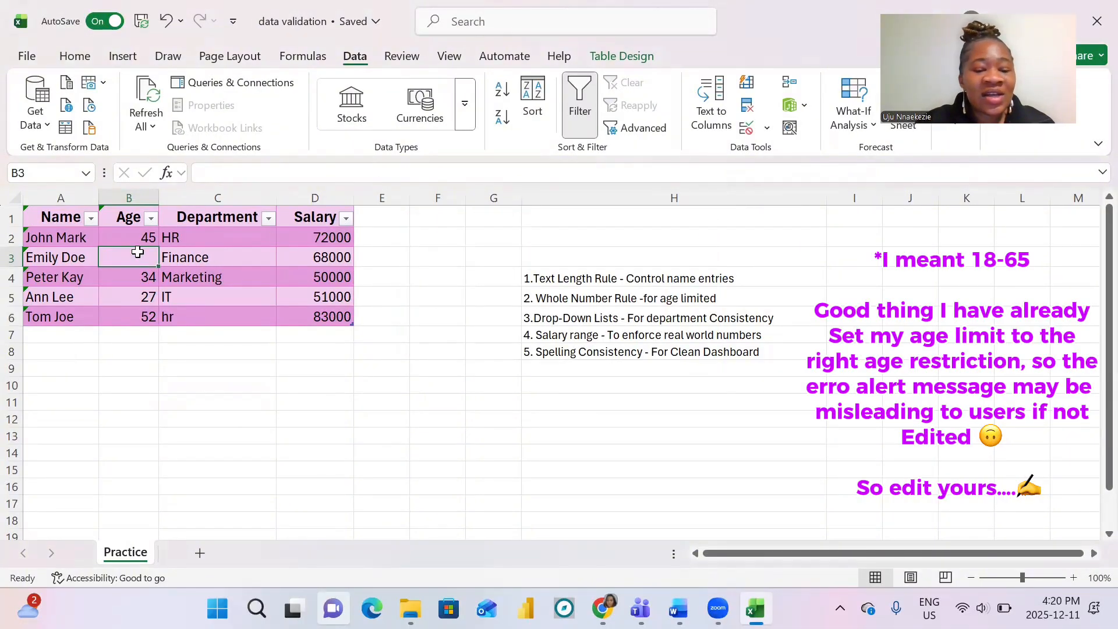
Fill in the missing age in cell B3 with 18.
type("18")
key("Return")
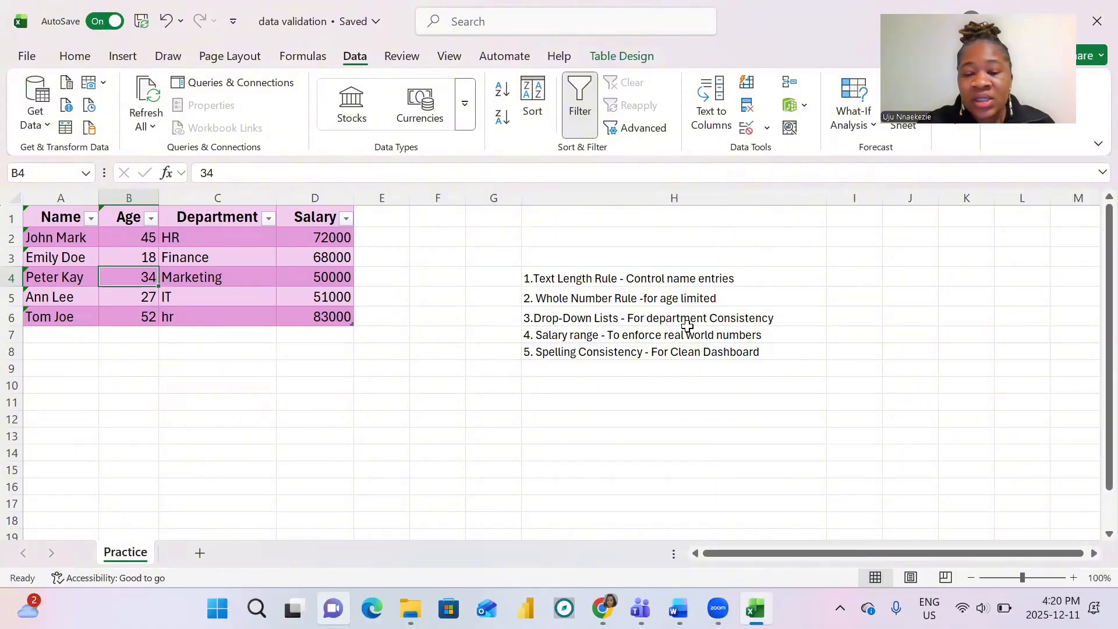
left_click(250, 413)
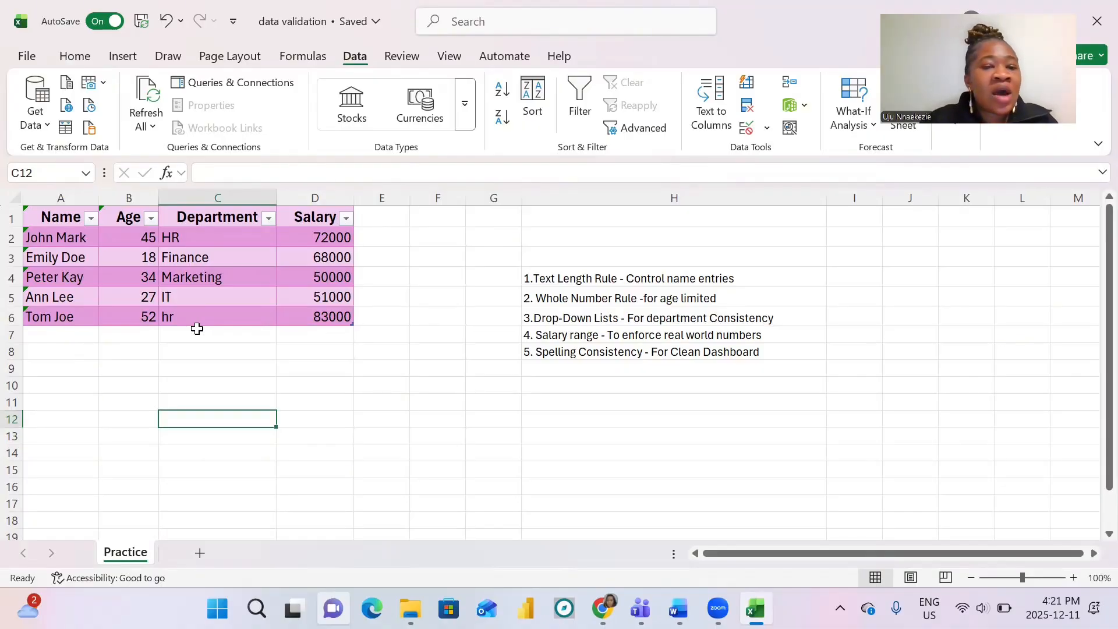
Start a data validation rule for the whole Department column and set its allowed values to List.
left_click(211, 190)
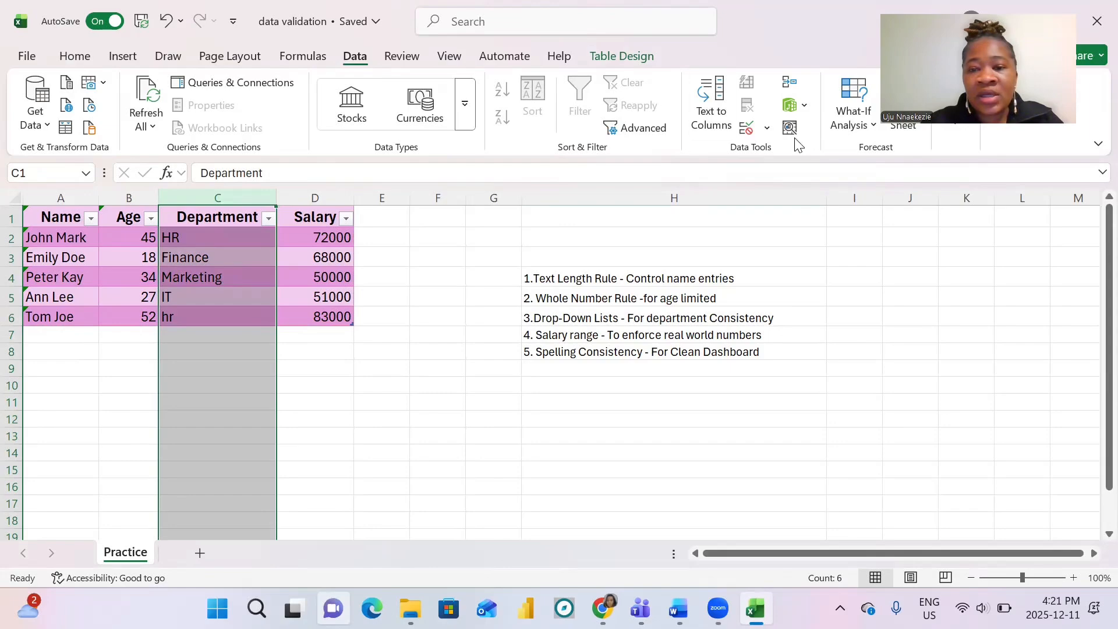
left_click(768, 131)
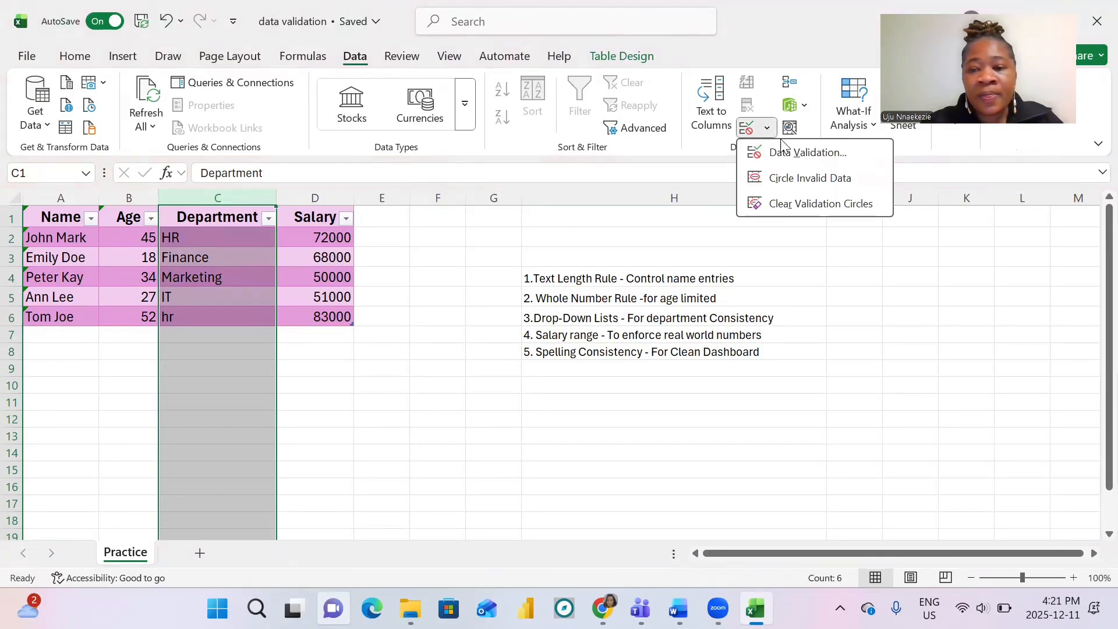
left_click(809, 153)
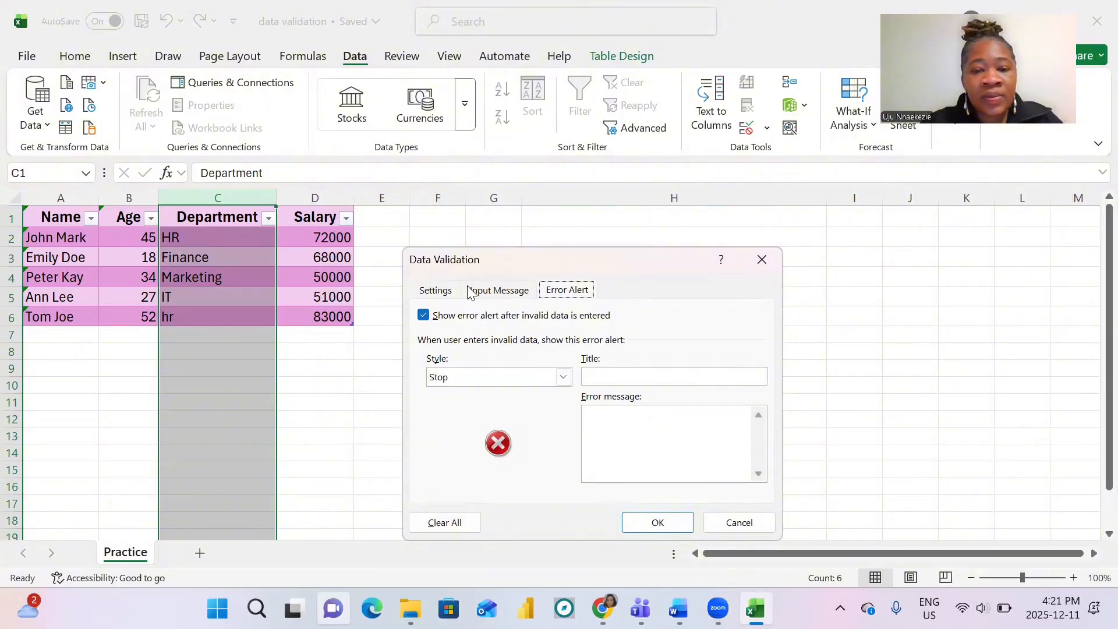
left_click(443, 290)
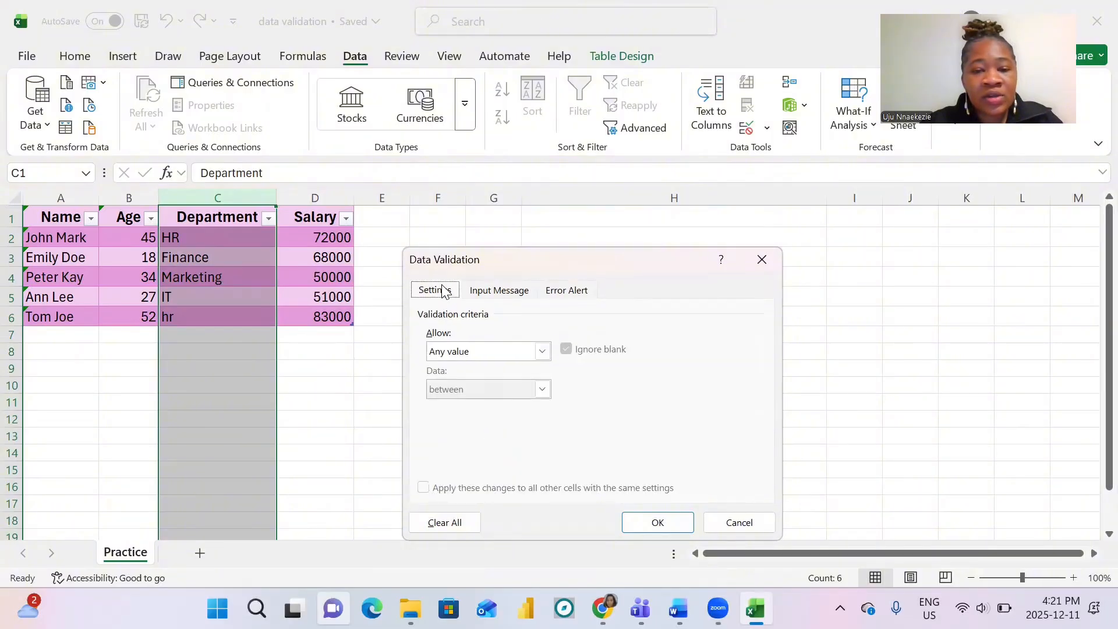
left_click(541, 353)
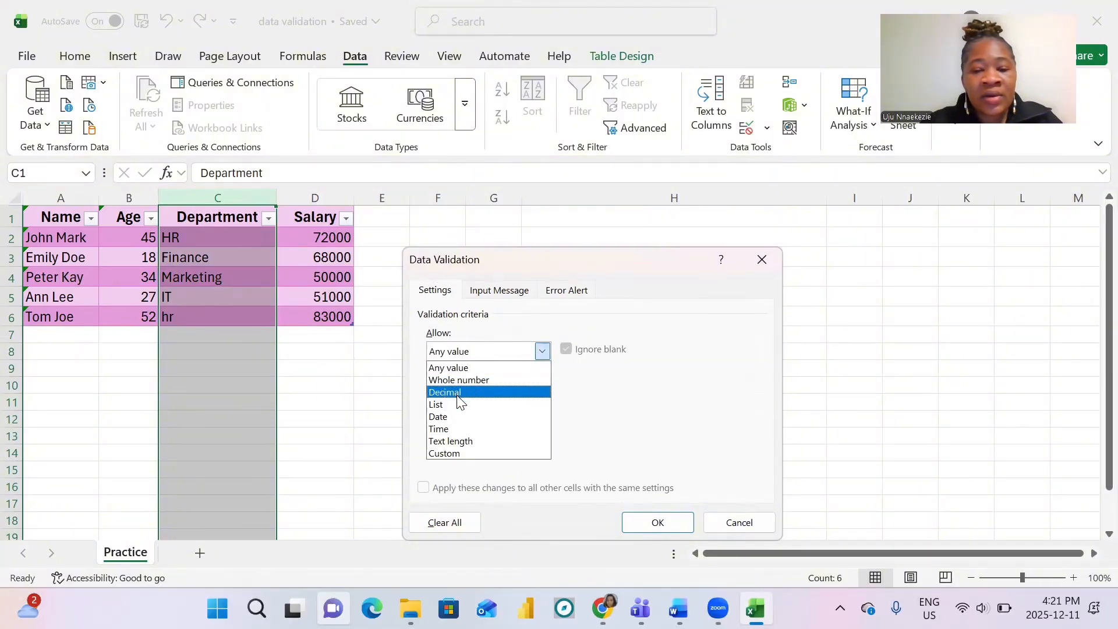
left_click(456, 393)
left_click(541, 351)
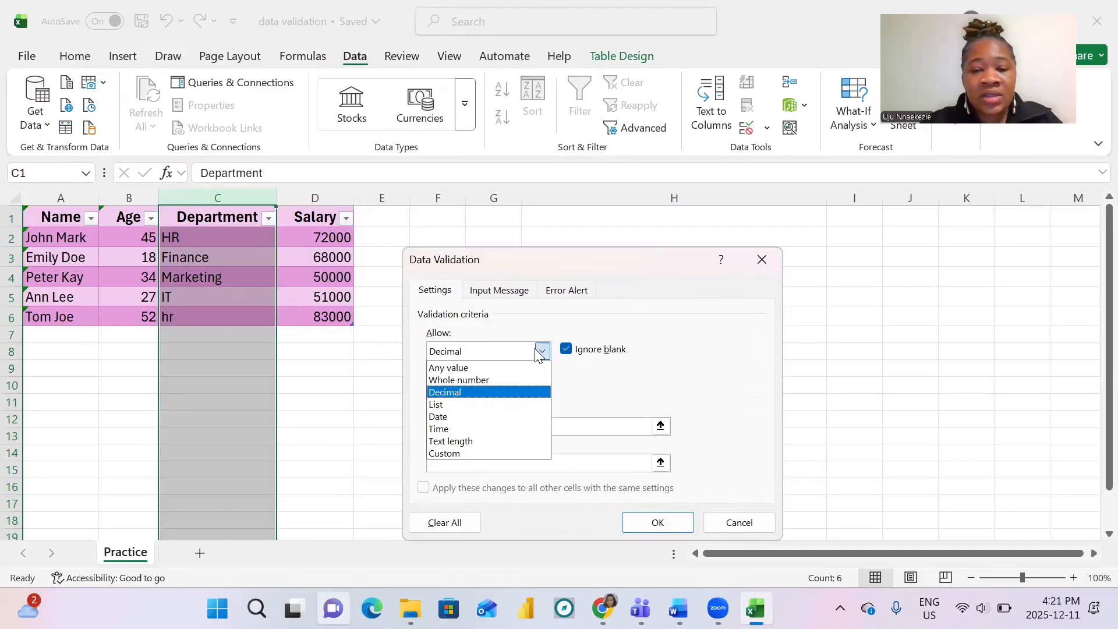
left_click(490, 400)
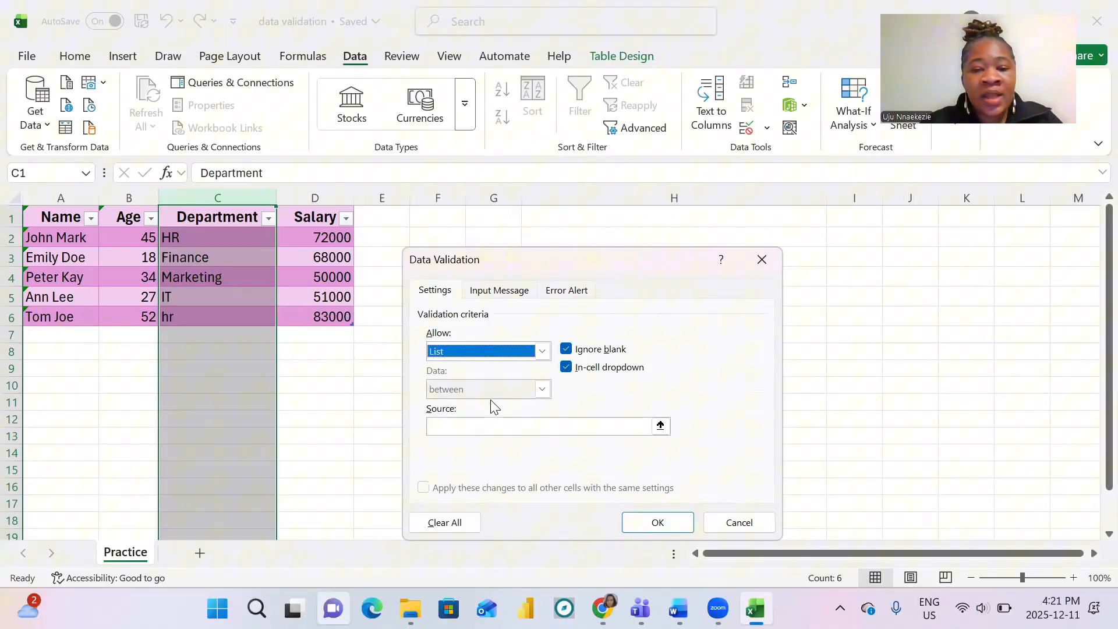
Enter HR,FINANCE,MARKETING,IT as the list source and apply the rule to the Department column.
left_click(455, 422)
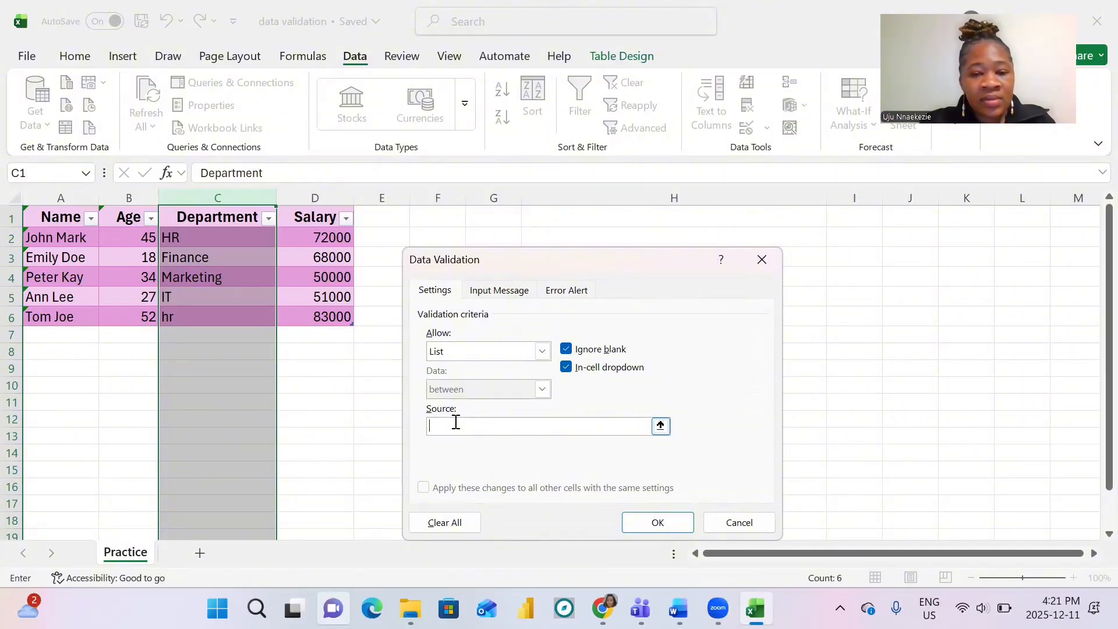
type("HR")
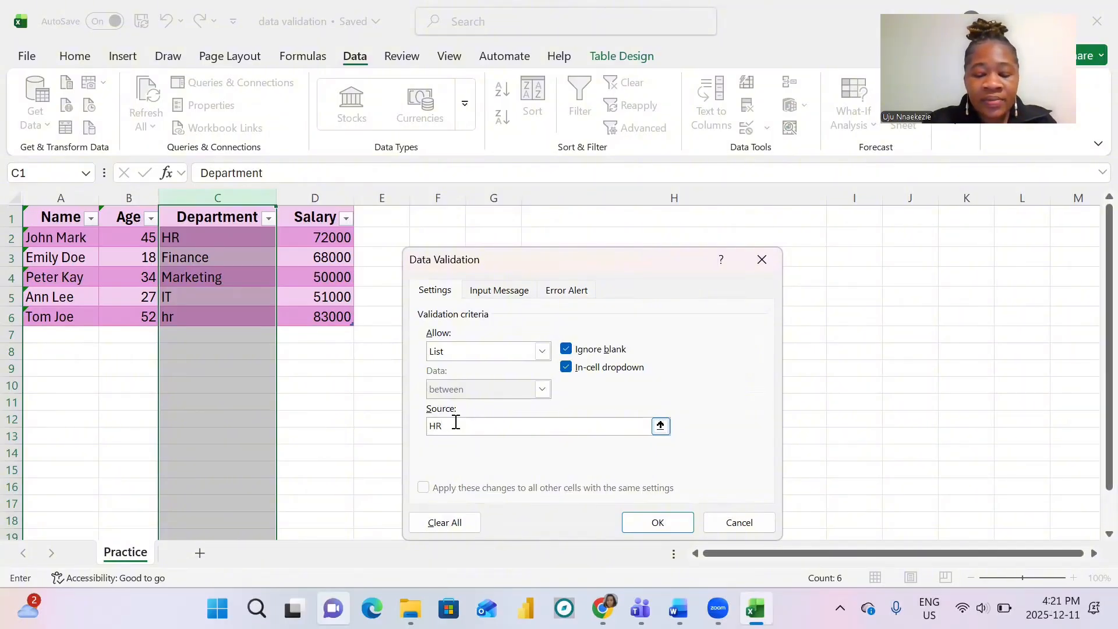
type(",FIN")
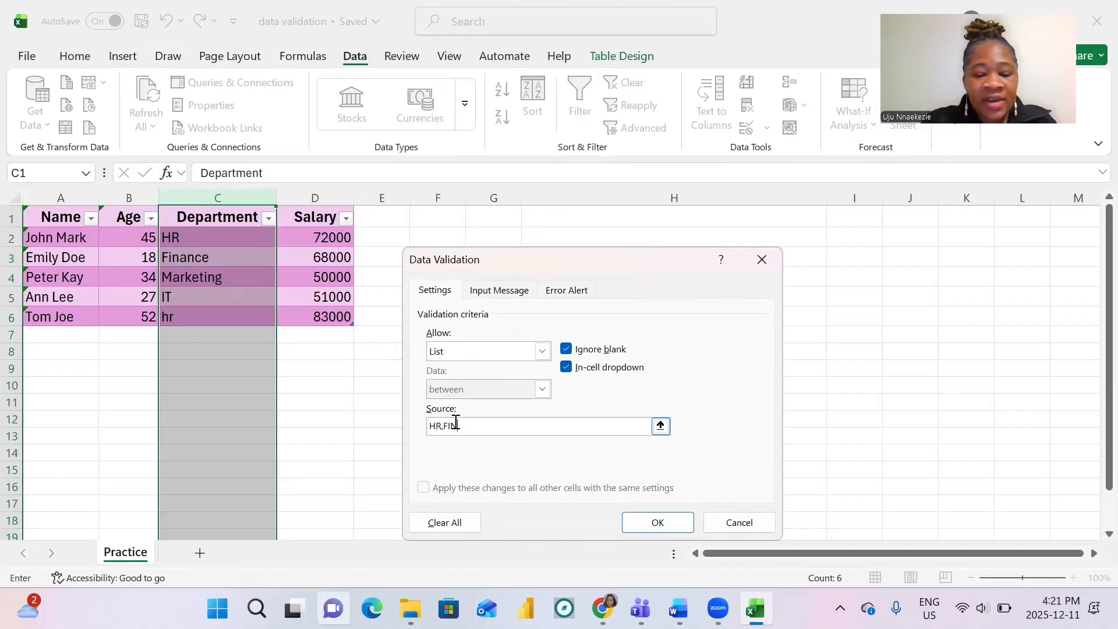
type("ANCE")
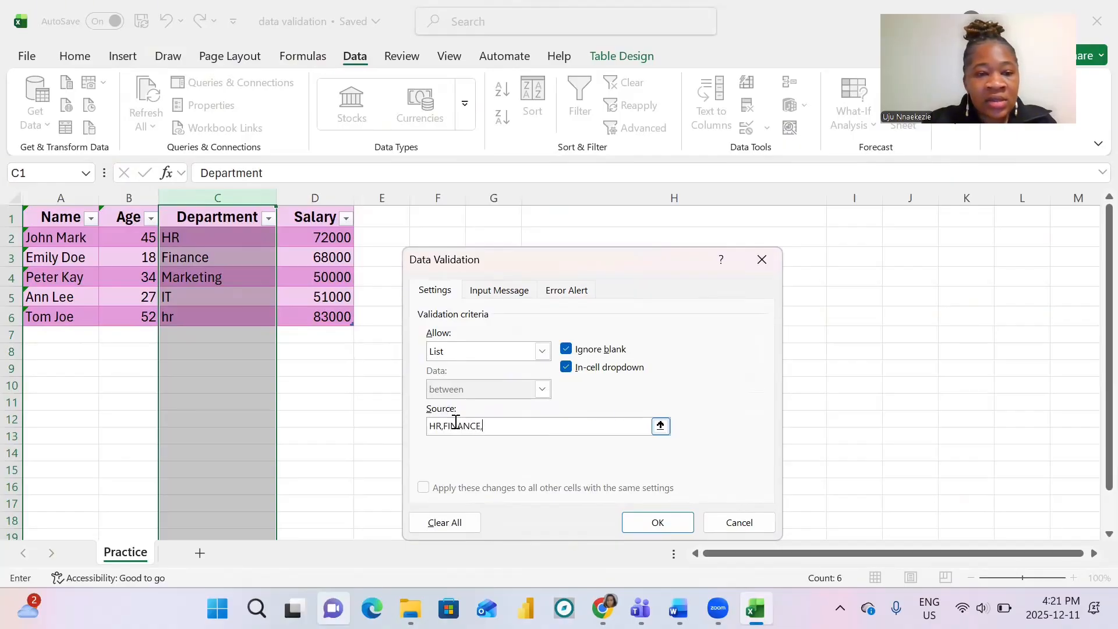
type(",MARKETI")
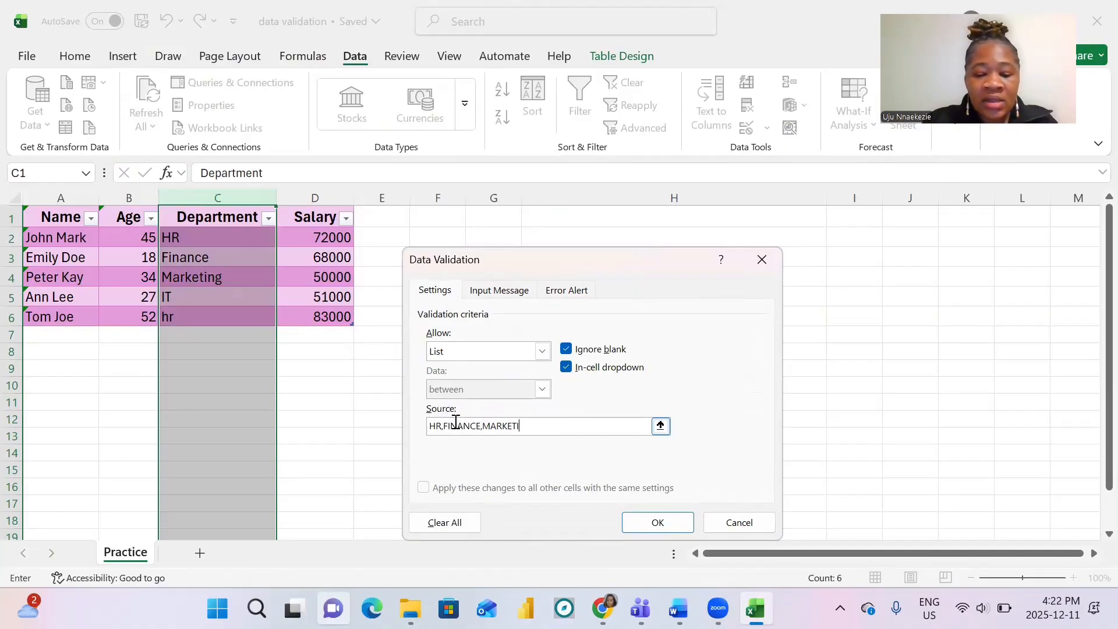
type("NG,IT")
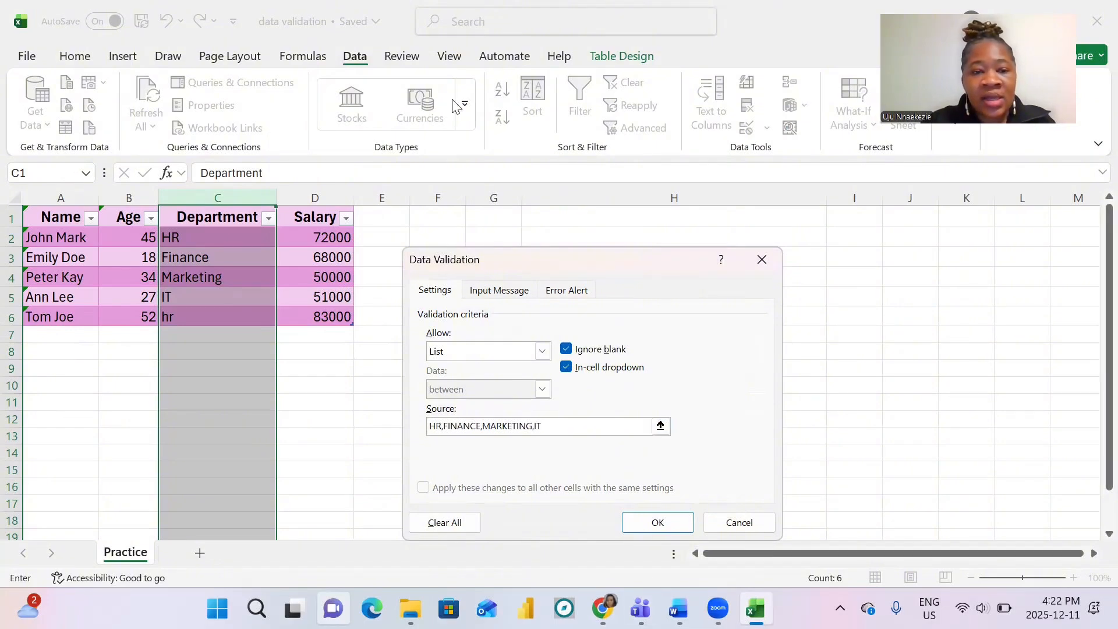
left_click(641, 524)
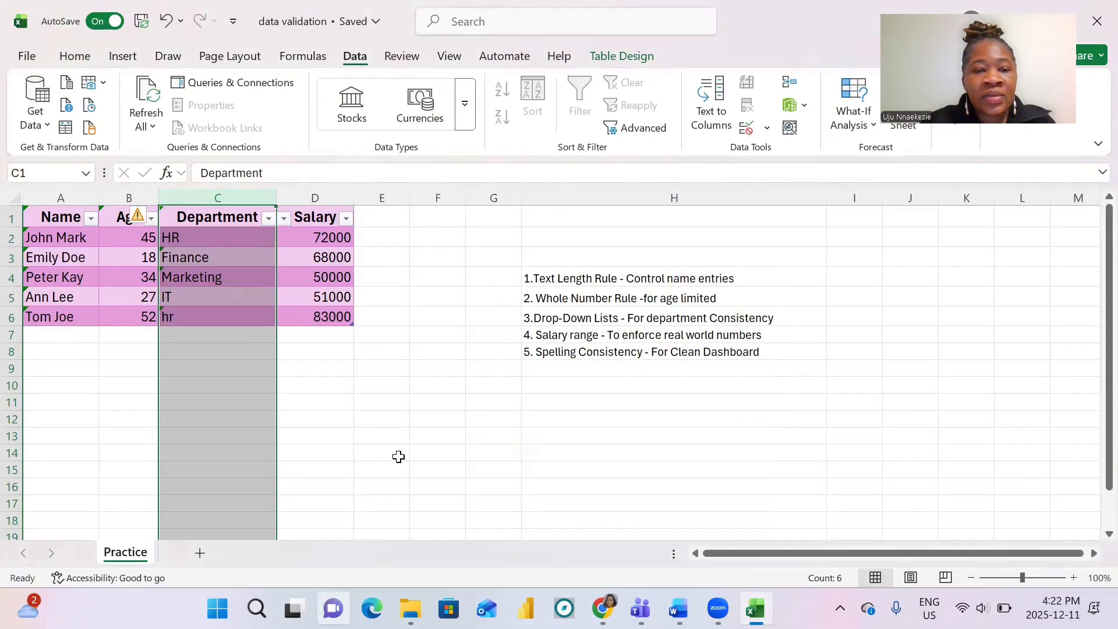
Check which department options the drop-down list offers in cell C7, without choosing one.
left_click(393, 432)
left_click(227, 334)
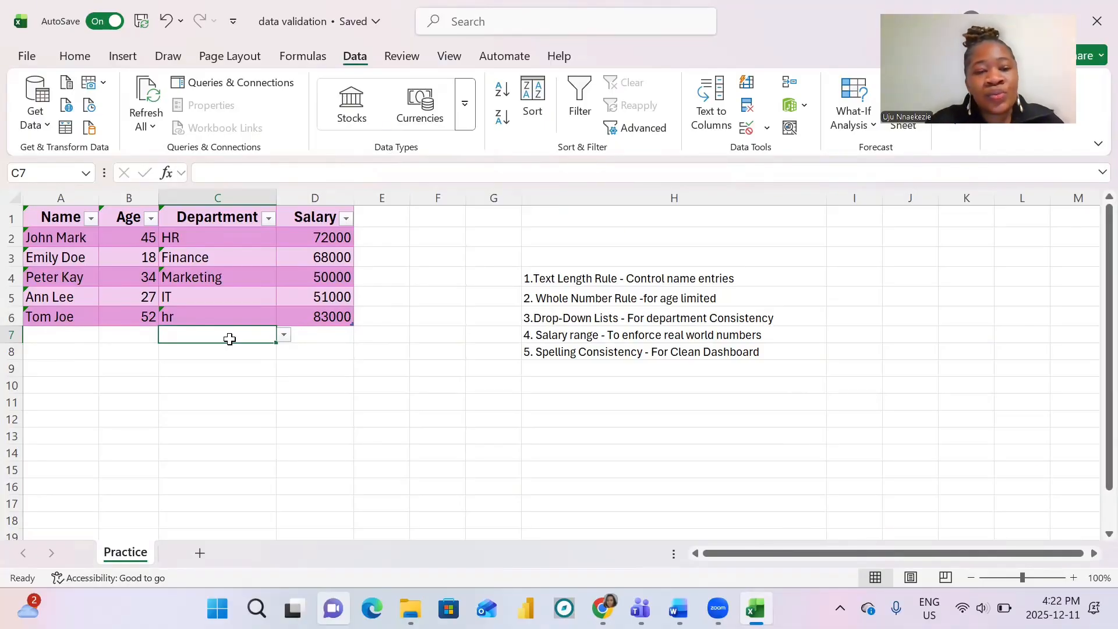
left_click(283, 336)
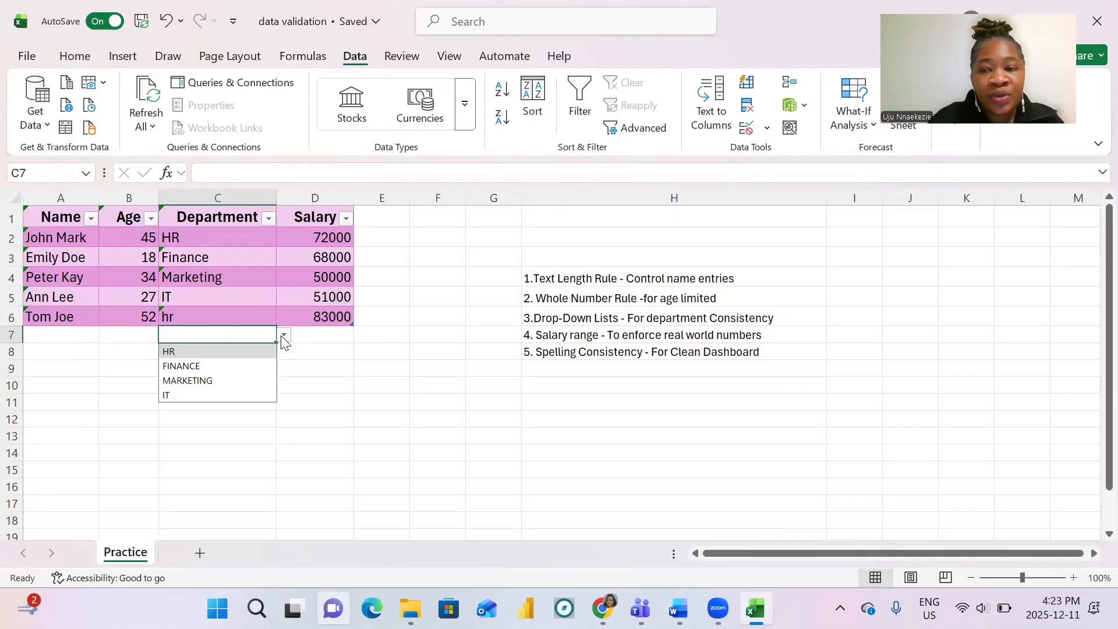
left_click(219, 453)
Test the department list in cell C7 by replacing an uppercase HR entry with lowercase hr and committing it.
left_click(193, 335)
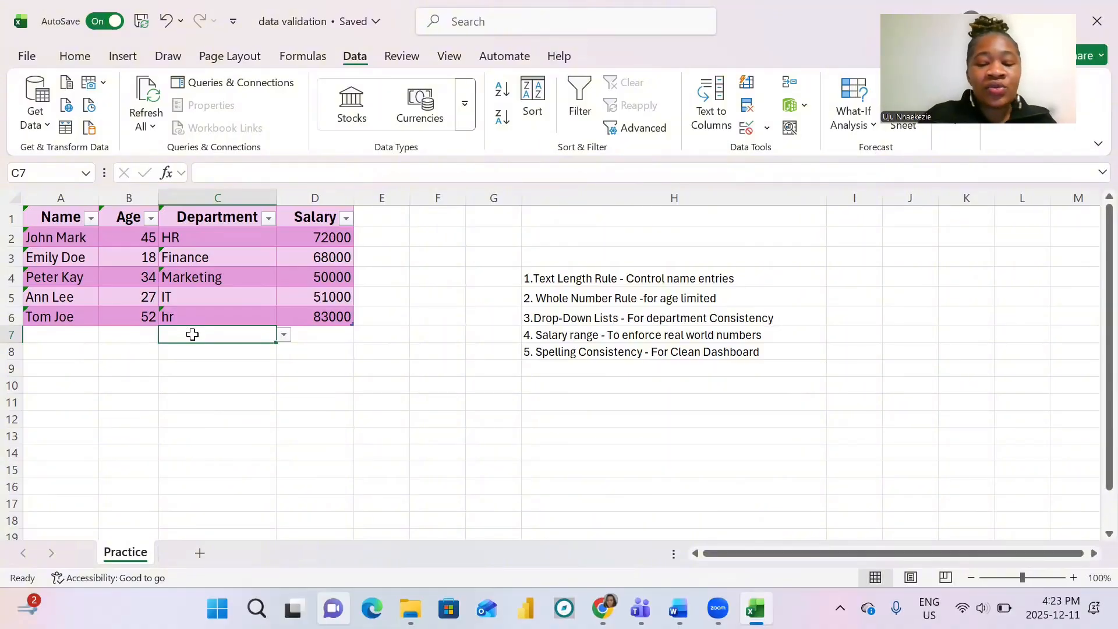
type("HR")
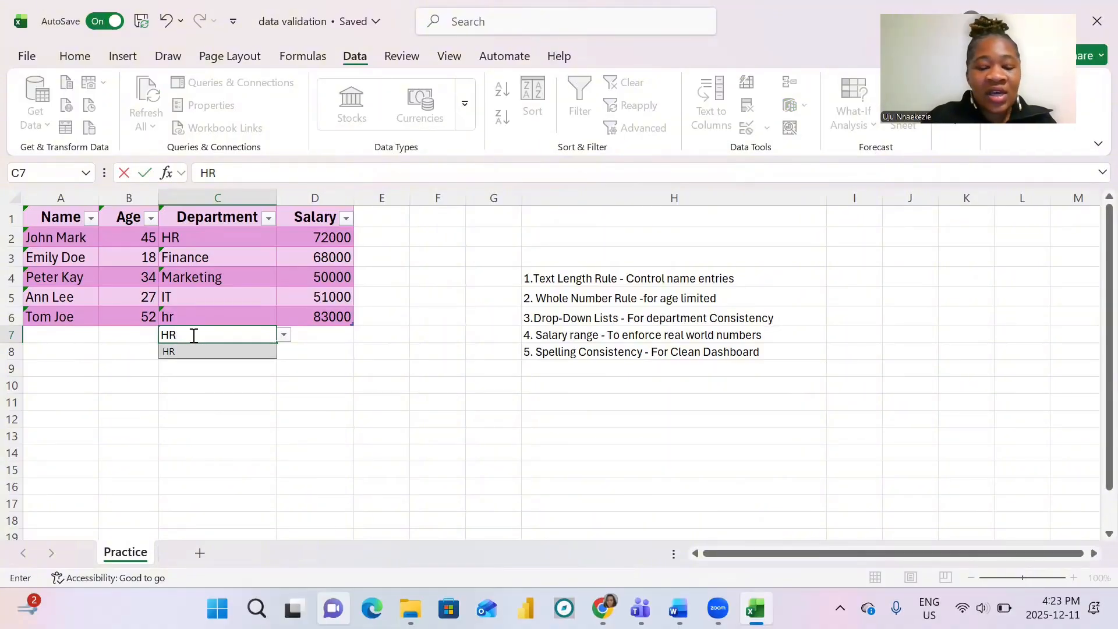
key("BackSpace")
key("BackSpace")
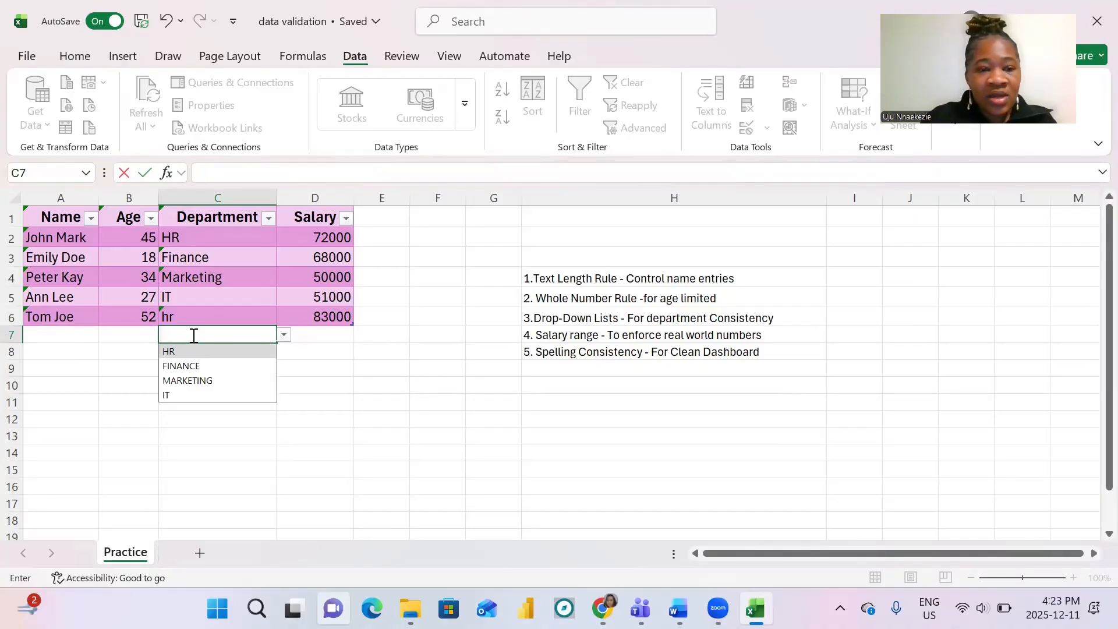
type("hr")
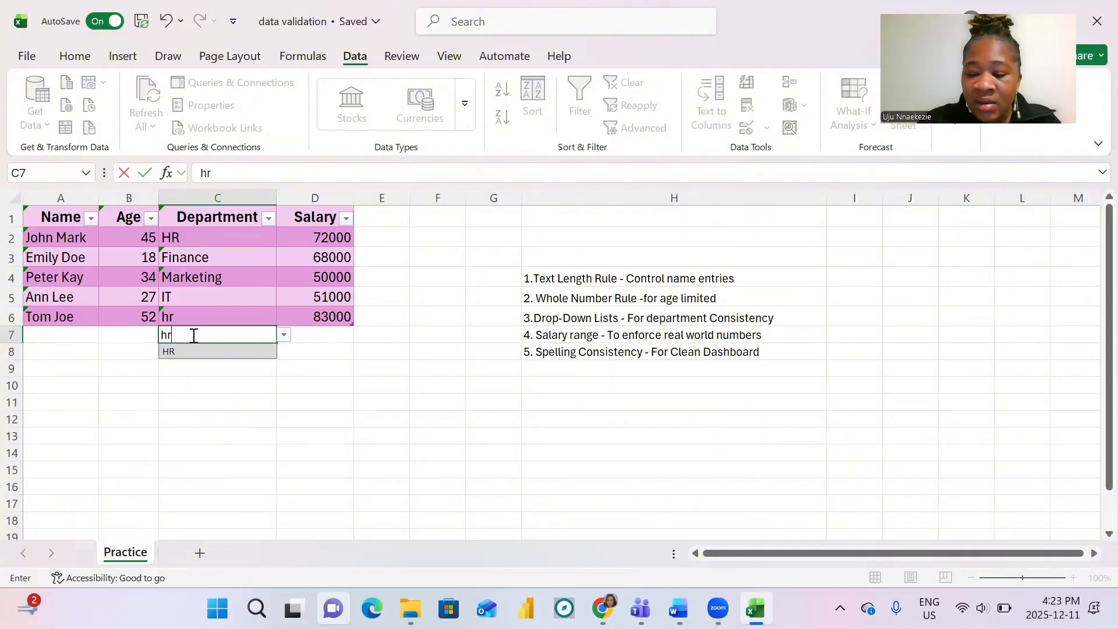
key("Return")
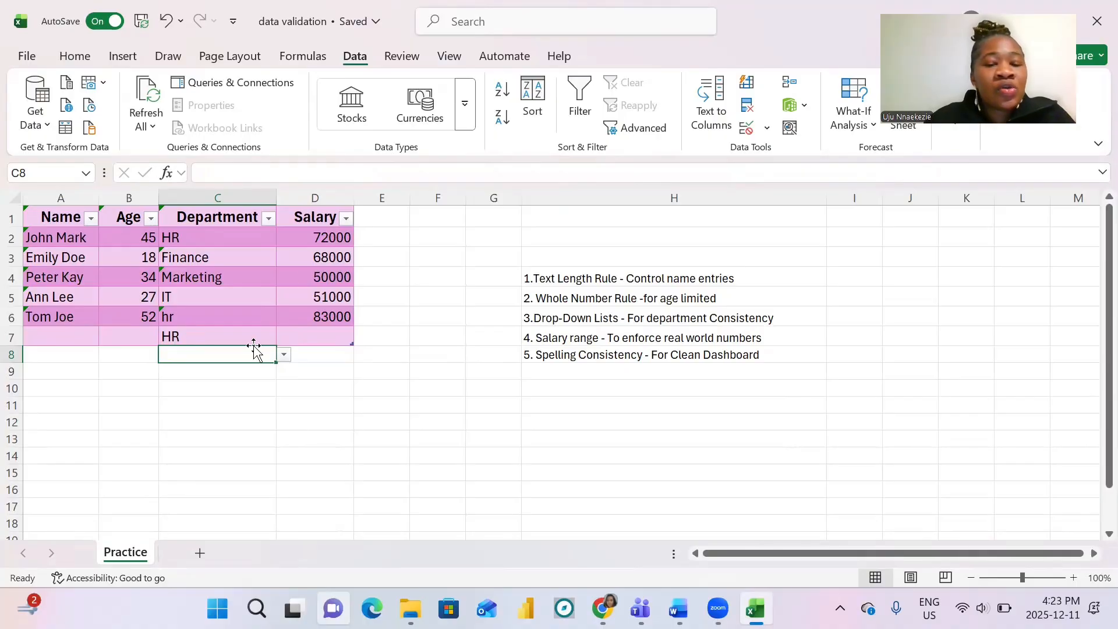
Start a data validation rule for the whole Salary column that allows whole numbers.
left_click(324, 188)
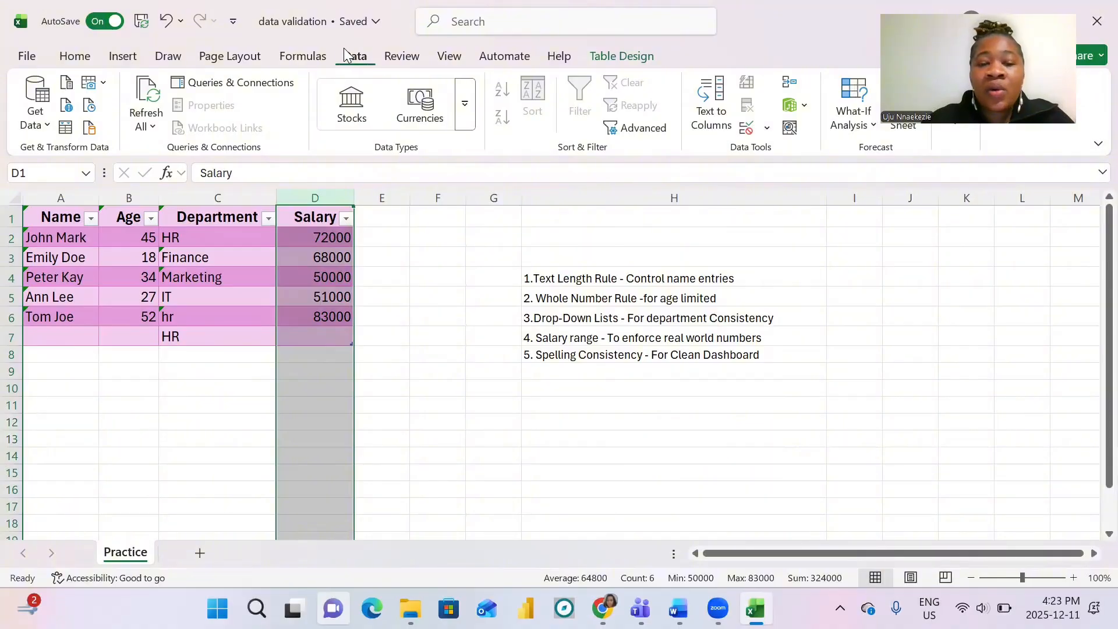
left_click(767, 129)
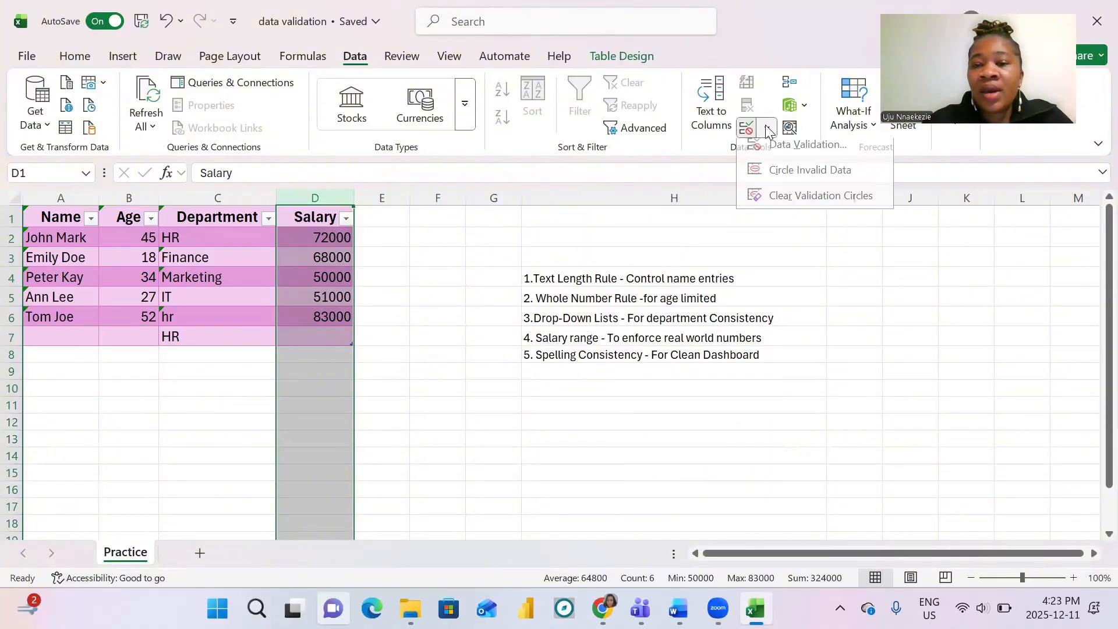
left_click(796, 150)
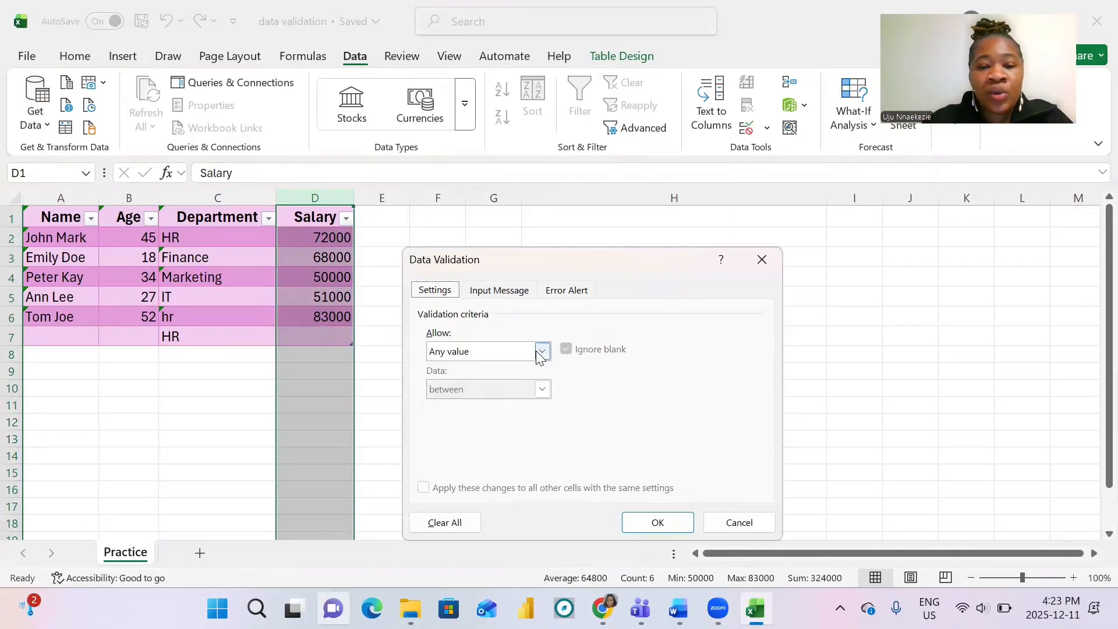
left_click(539, 351)
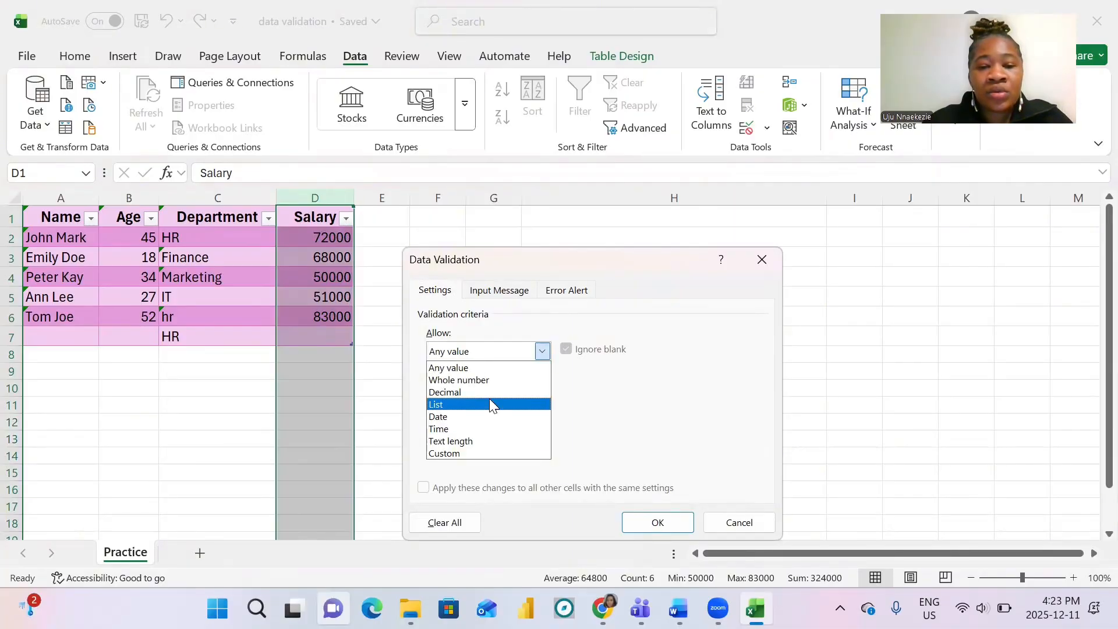
left_click(492, 380)
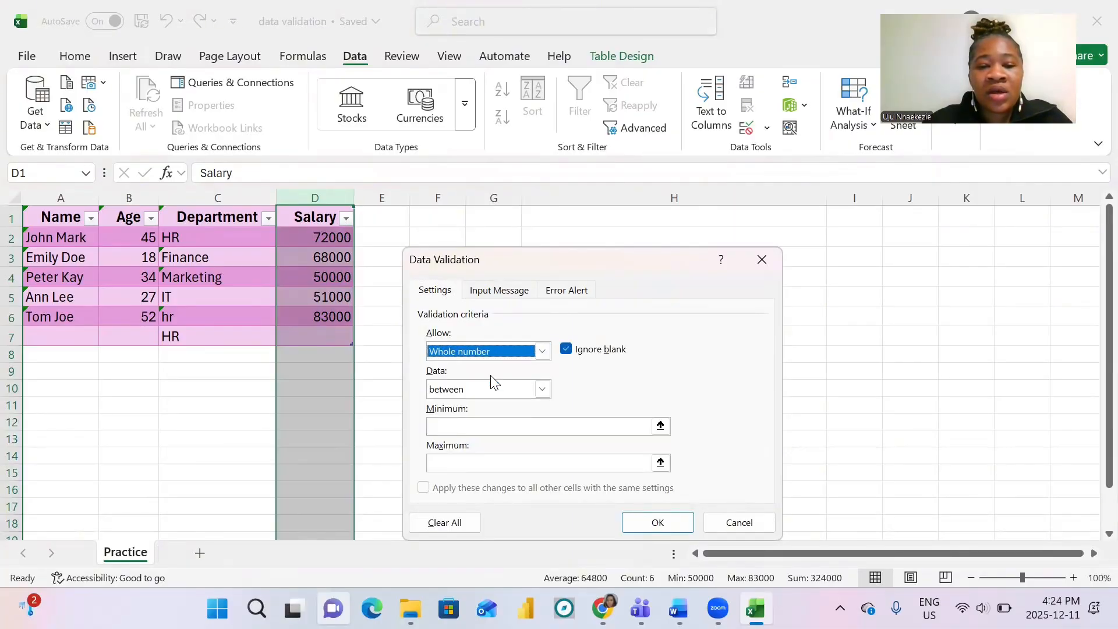
Limit the salary rule to values between a minimum of 50000 and a maximum of 85000.
left_click(496, 428)
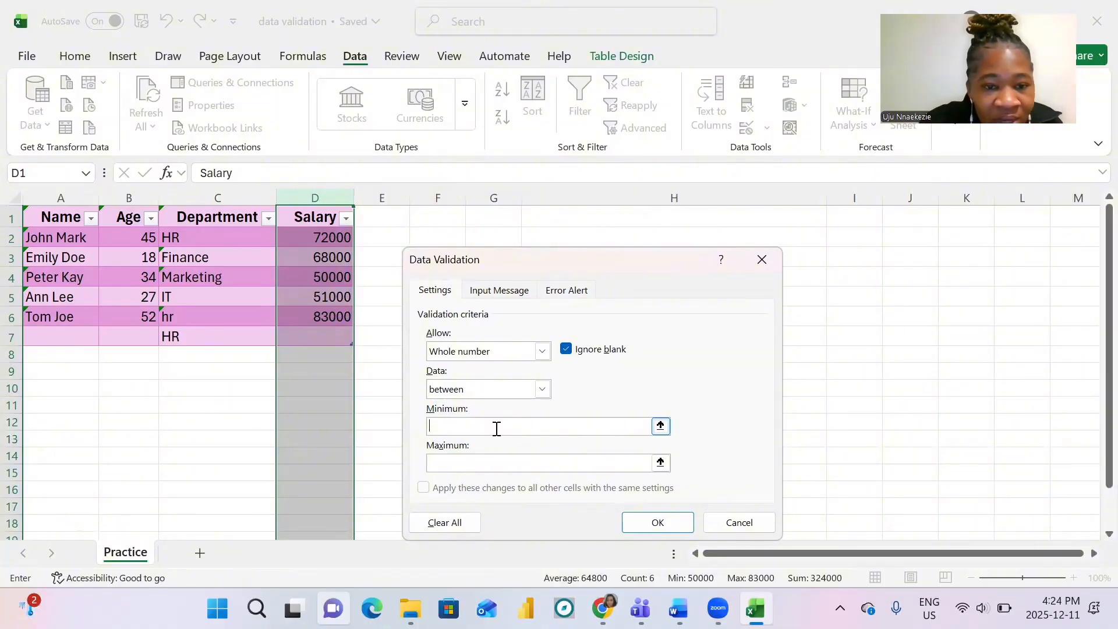
type("500")
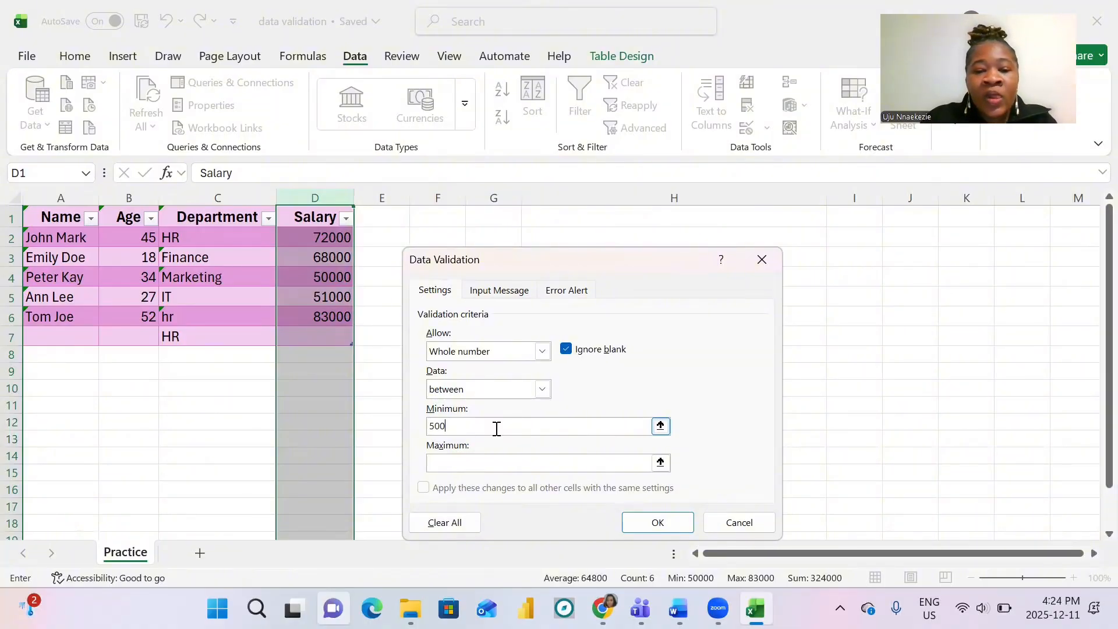
type("00")
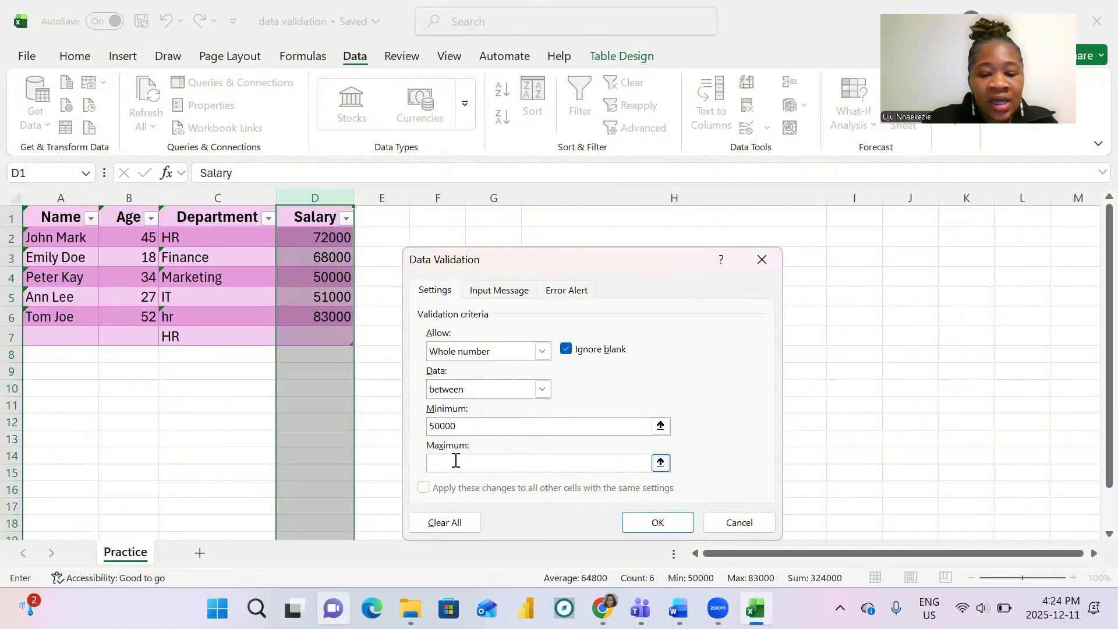
type("85")
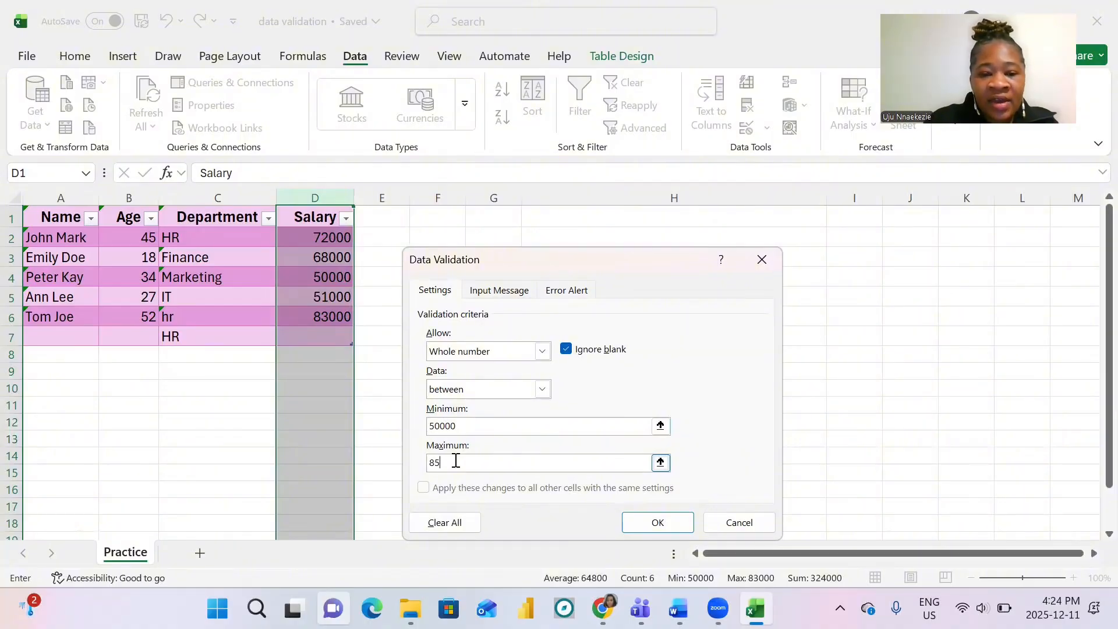
type("000")
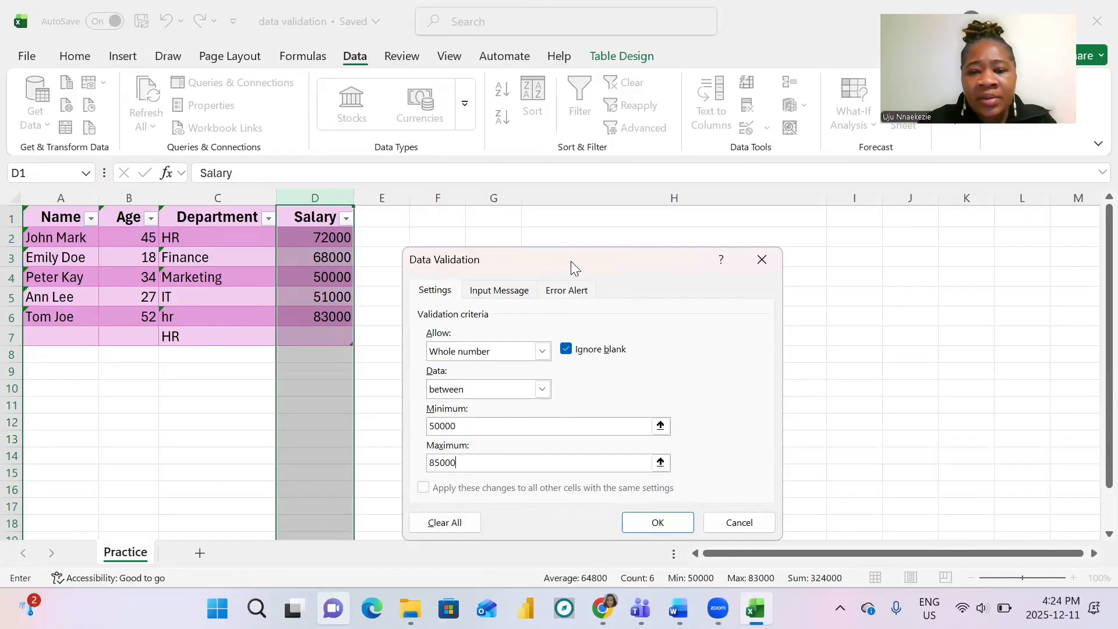
Set the title of the Salary rule's error alert to "Salary Range".
left_click(574, 293)
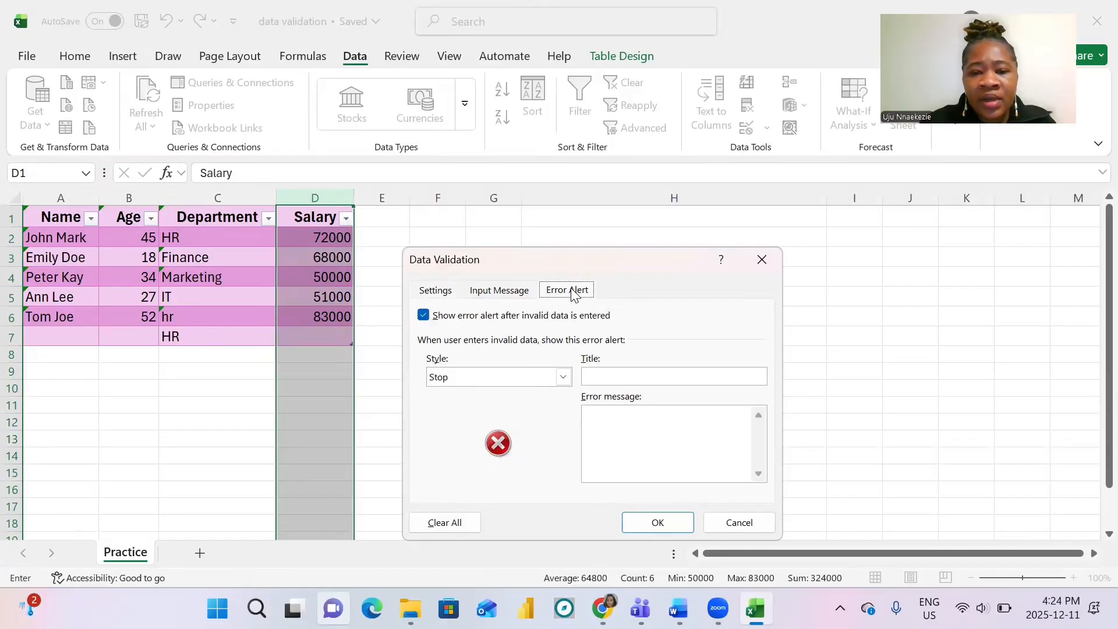
left_click(637, 374)
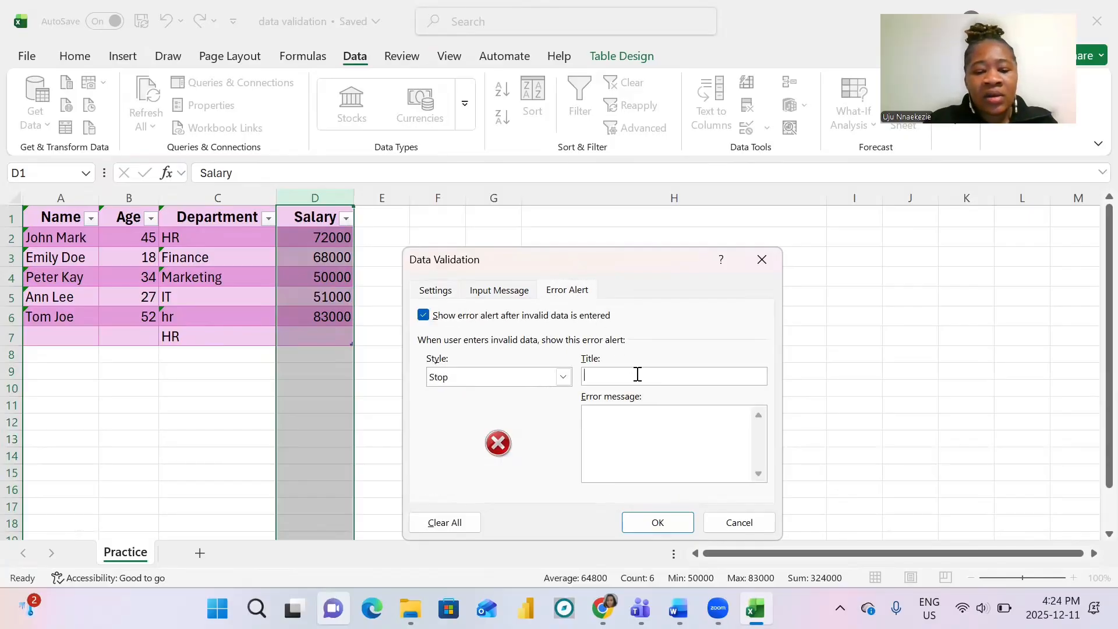
type("Sala")
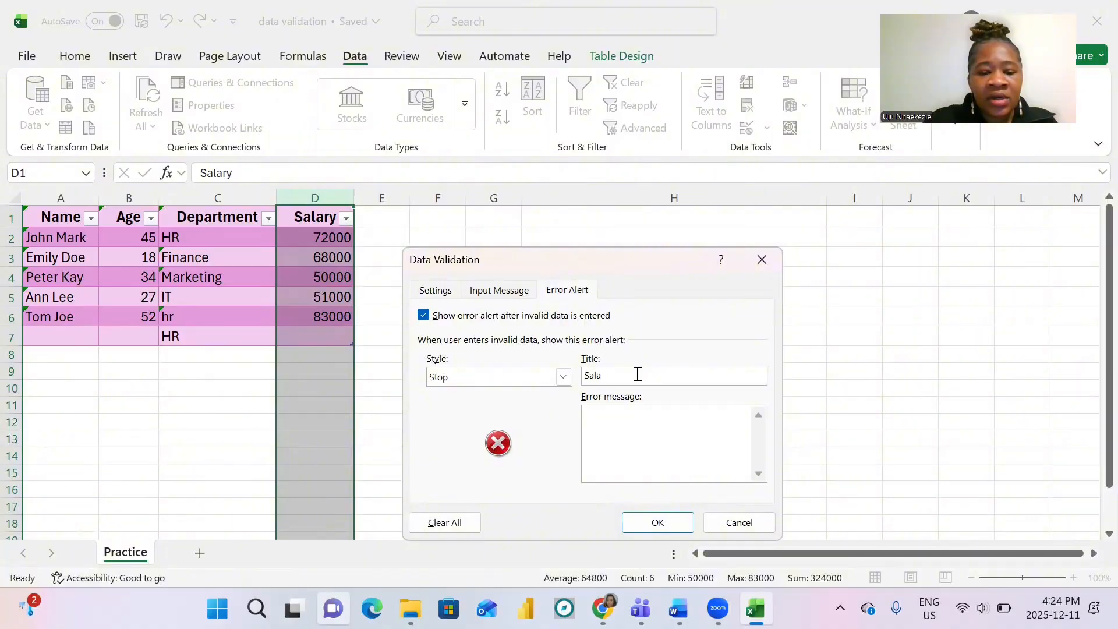
key("BackSpace")
key("BackSpace")
key("BackSpace")
key("BackSpace")
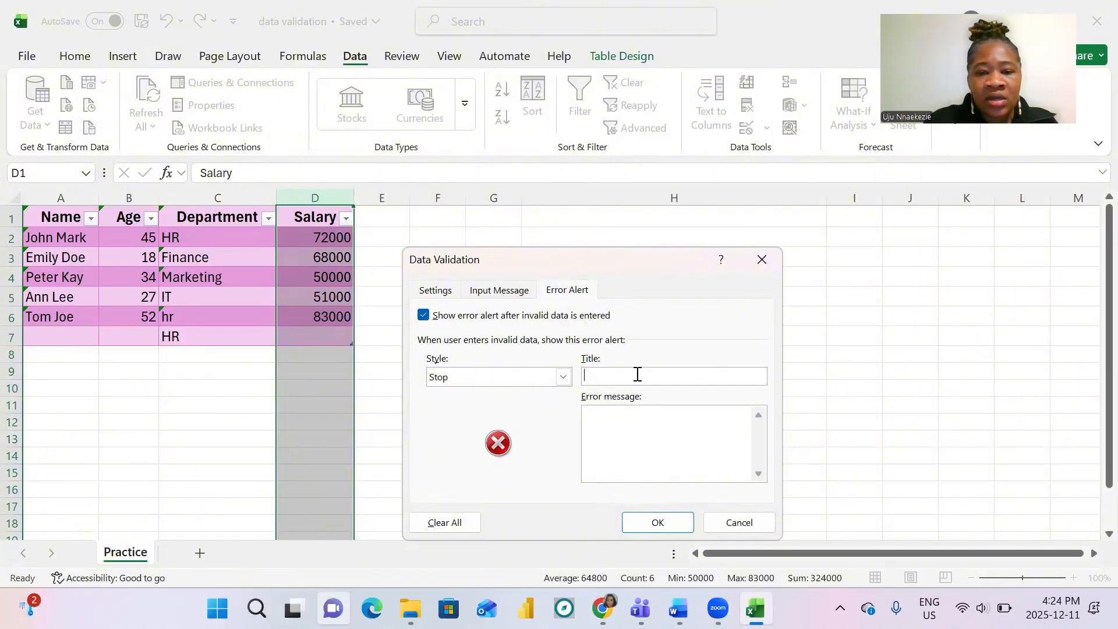
type("S")
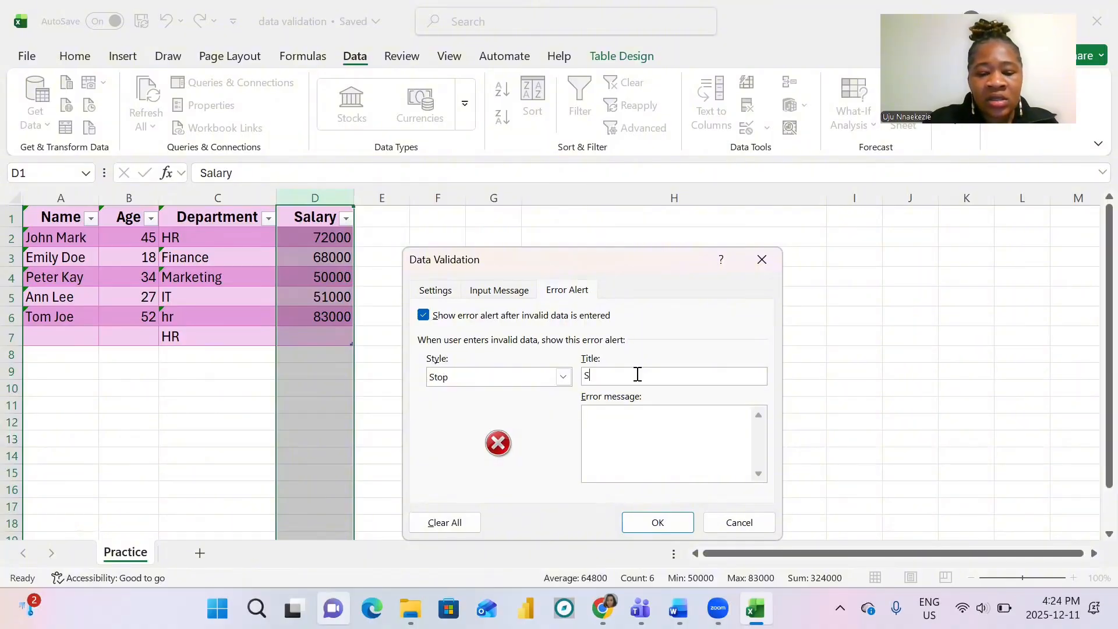
type("alary ")
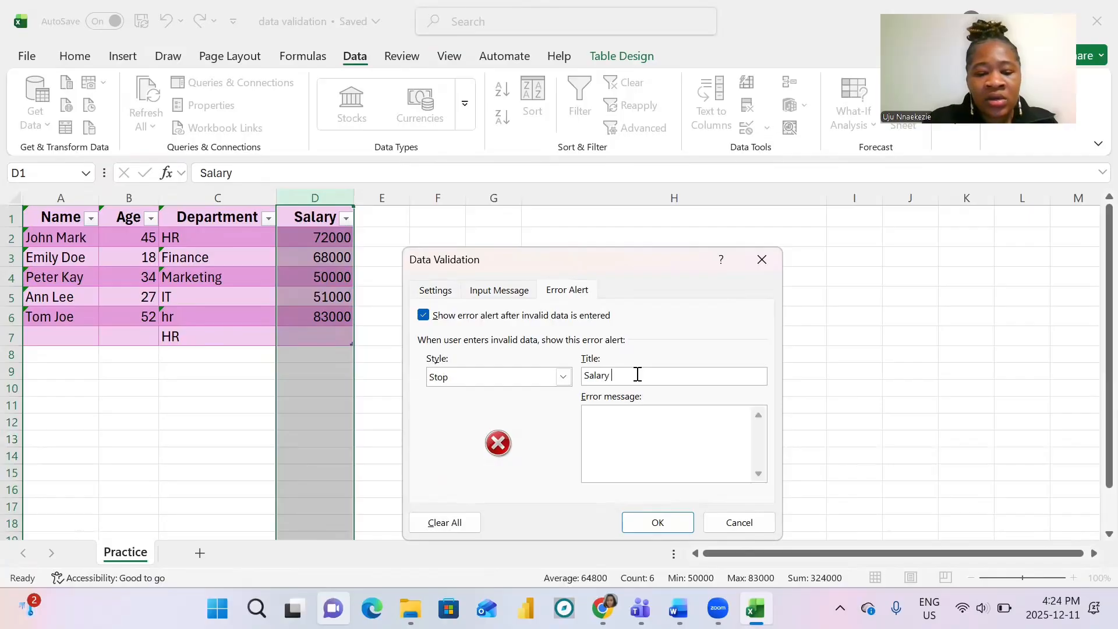
type("Range")
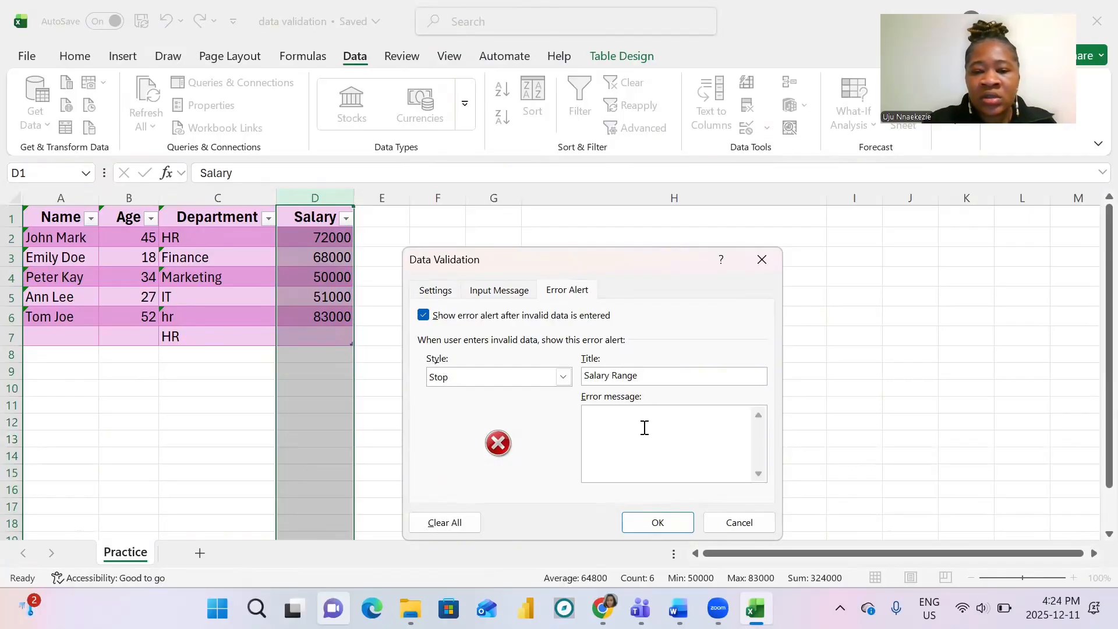
Write "Please follow the departmental salary range" as the error message of the salary alert.
type("Pleas")
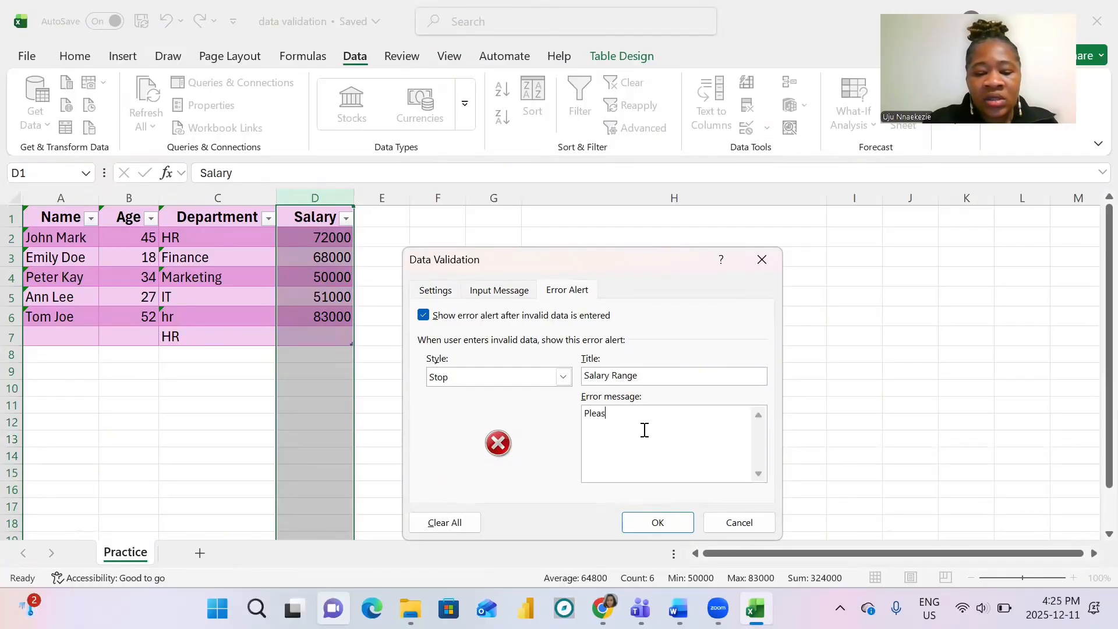
type("e follow ")
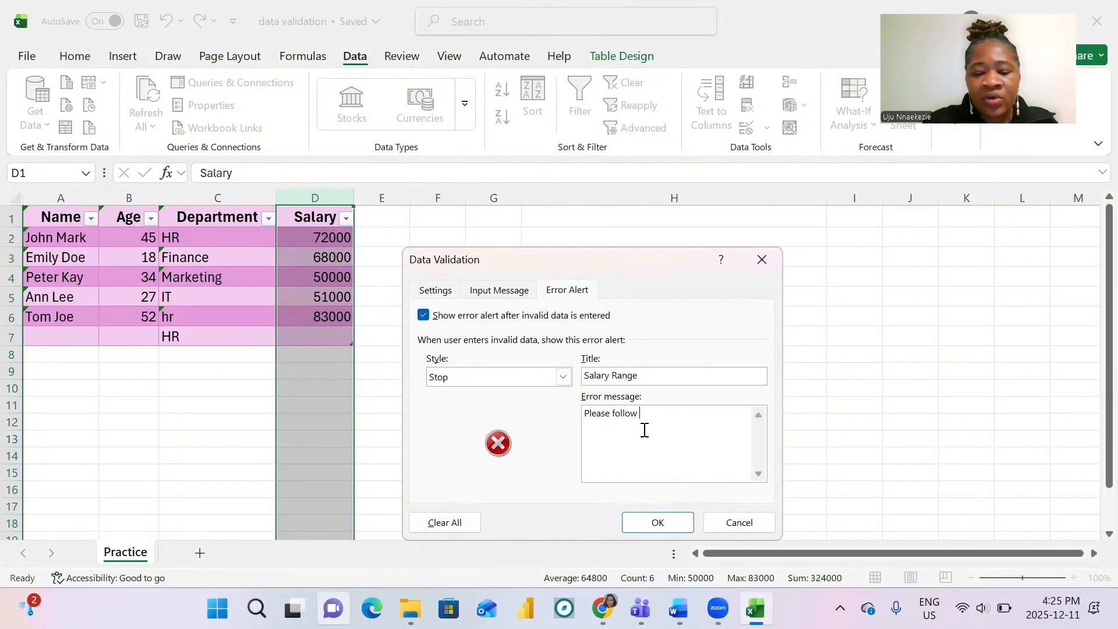
type("the or")
key("BackSpace")
key("BackSpace")
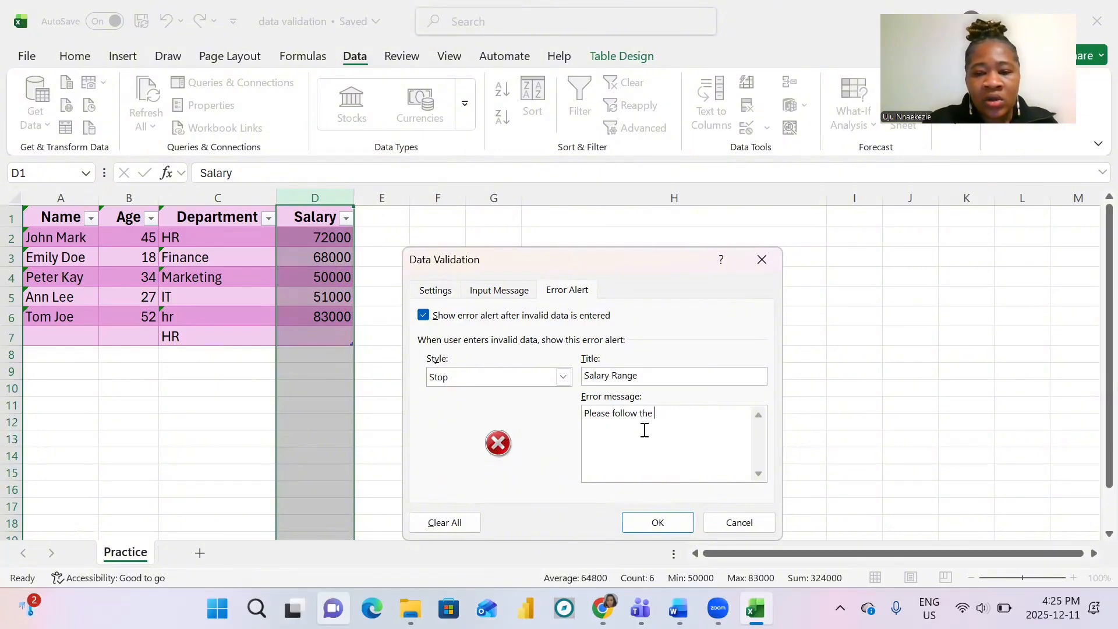
type("departm")
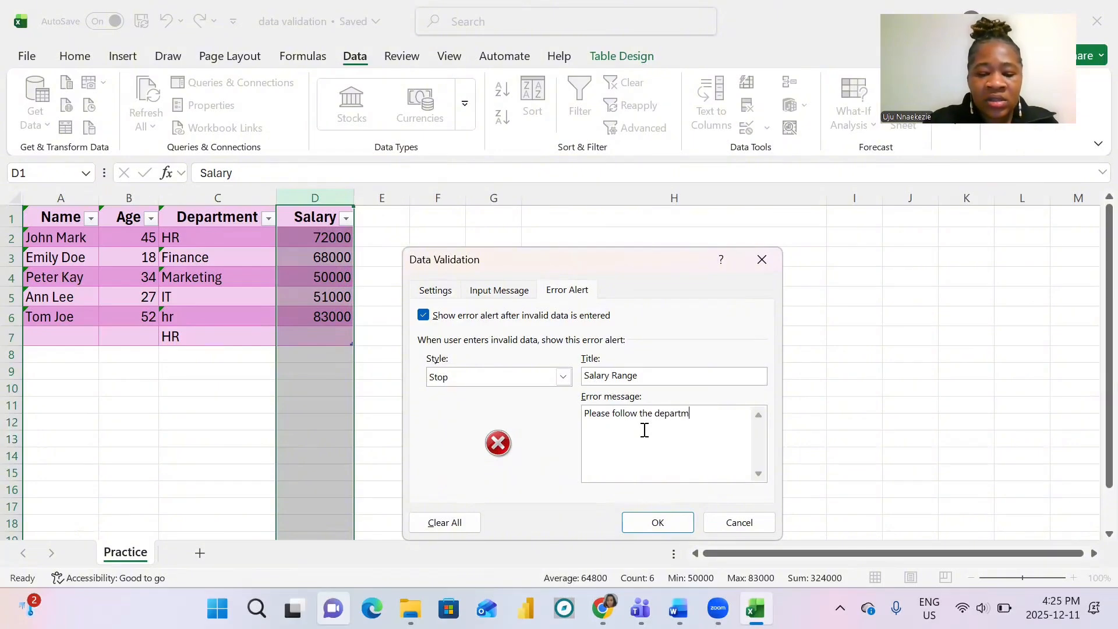
type("enta")
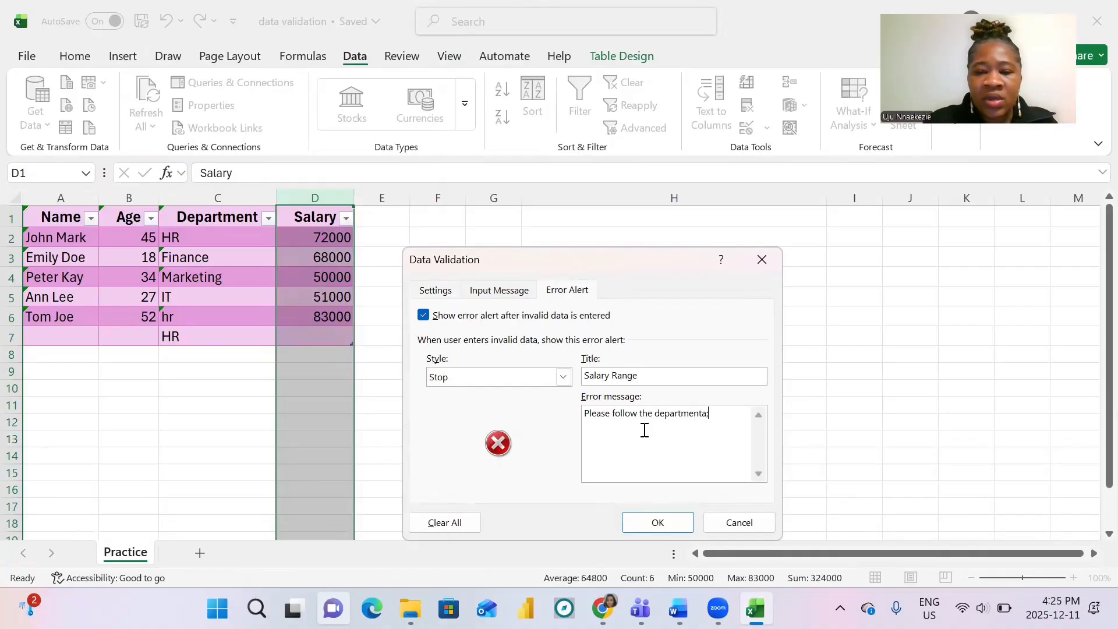
type("l")
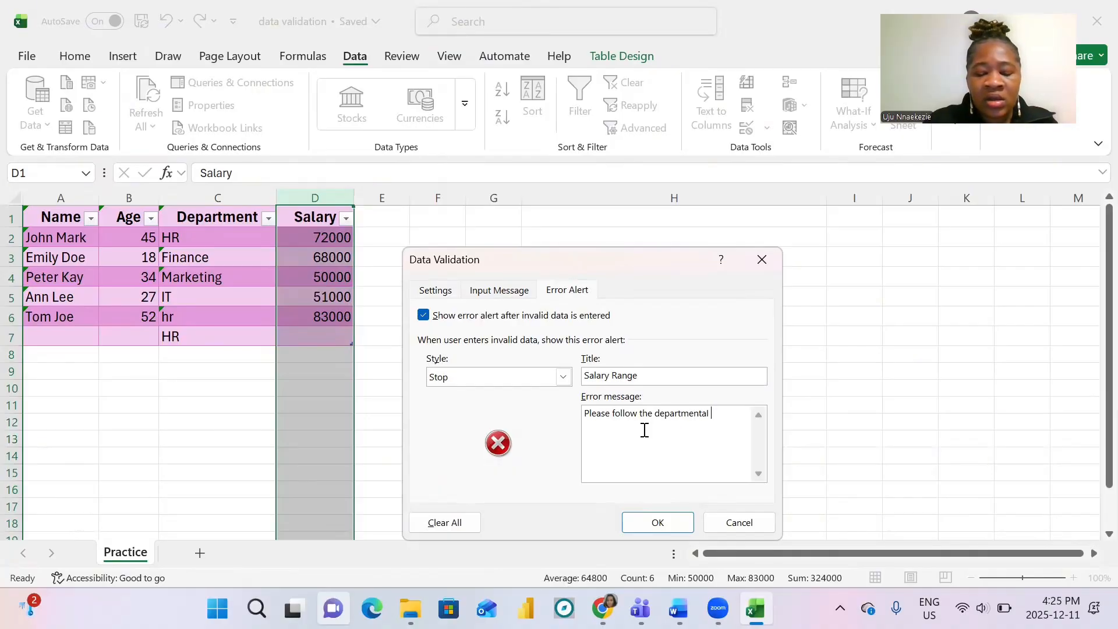
type(" salary")
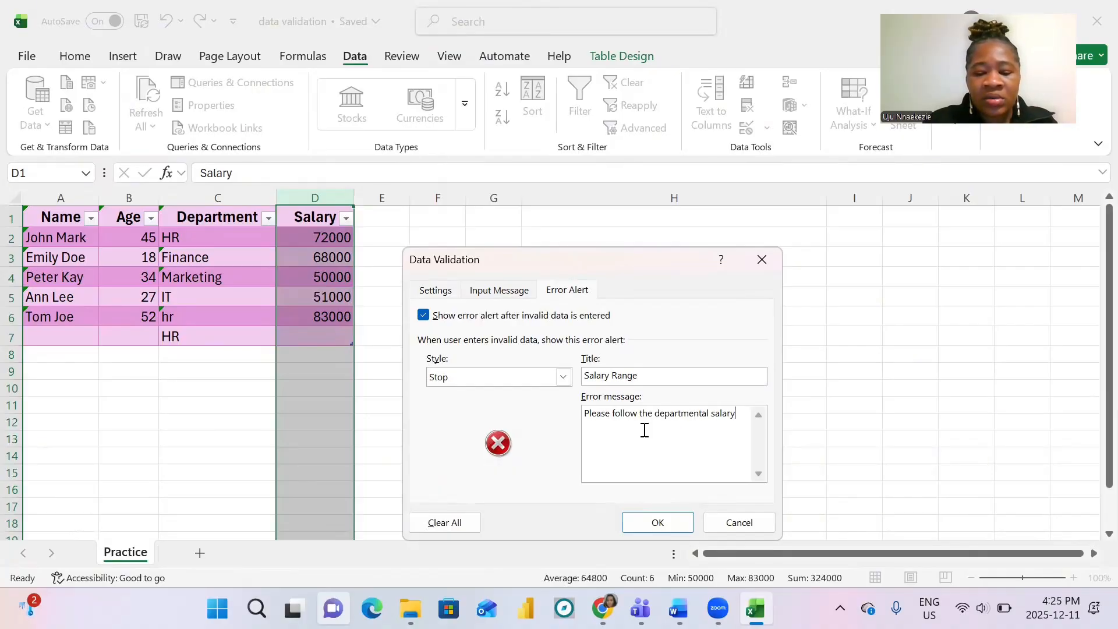
type(" range")
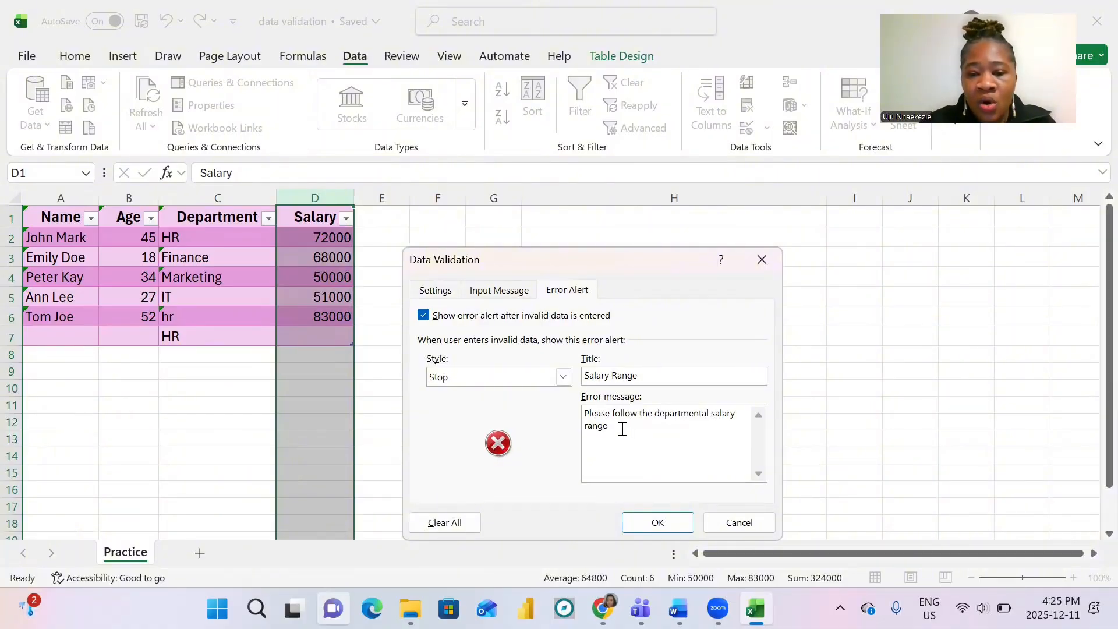
Replace the whole salary error message with "See the hr" and apply the validation rule.
left_click_drag(622, 429, 585, 419)
type("Se")
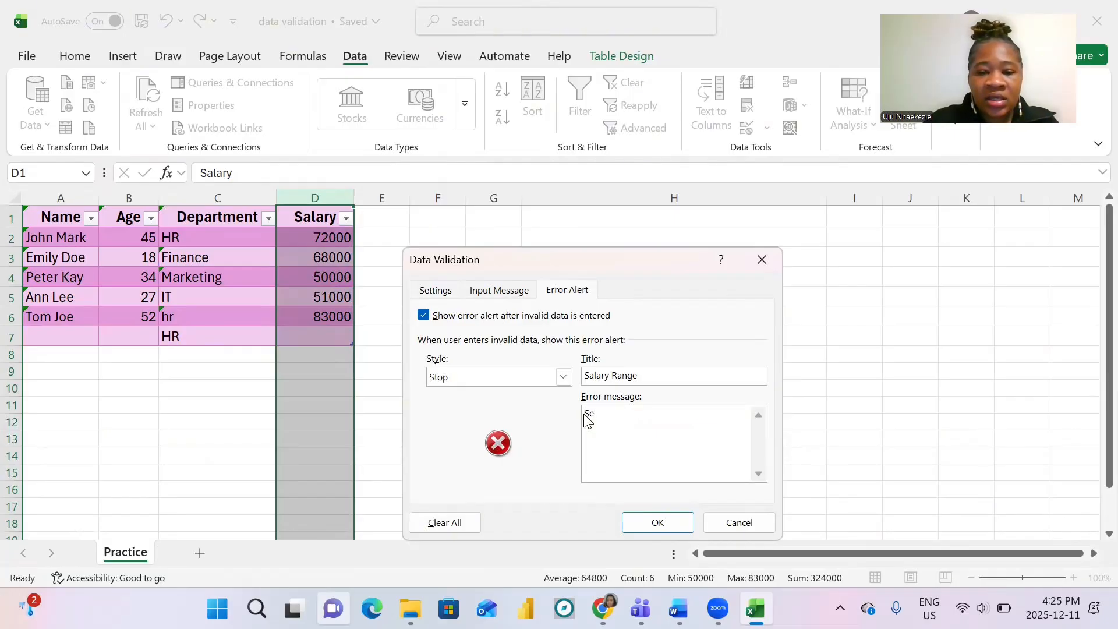
type("e the hr")
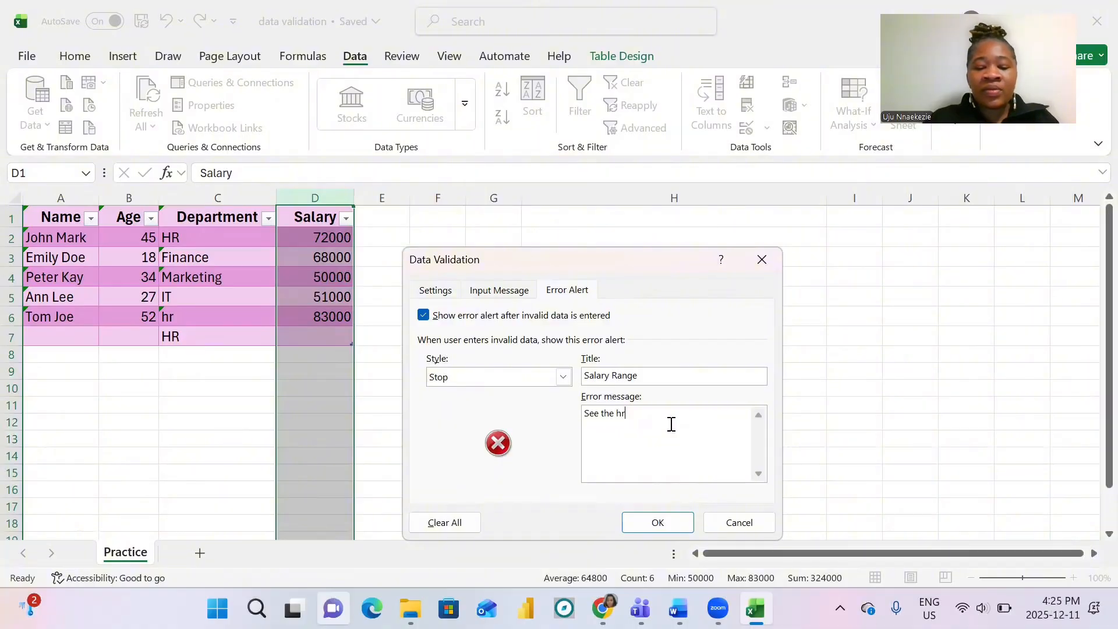
left_click(658, 521)
Test the salary rule by entering 90000 in cell D7, then dismiss the alert without keeping the entry.
left_click(331, 333)
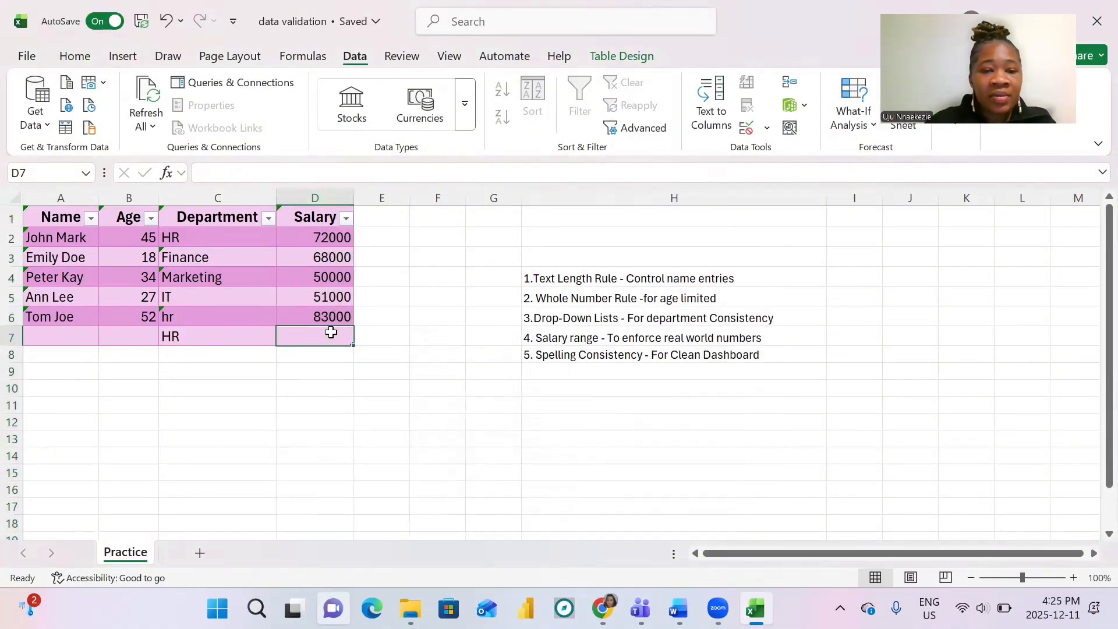
type("90000")
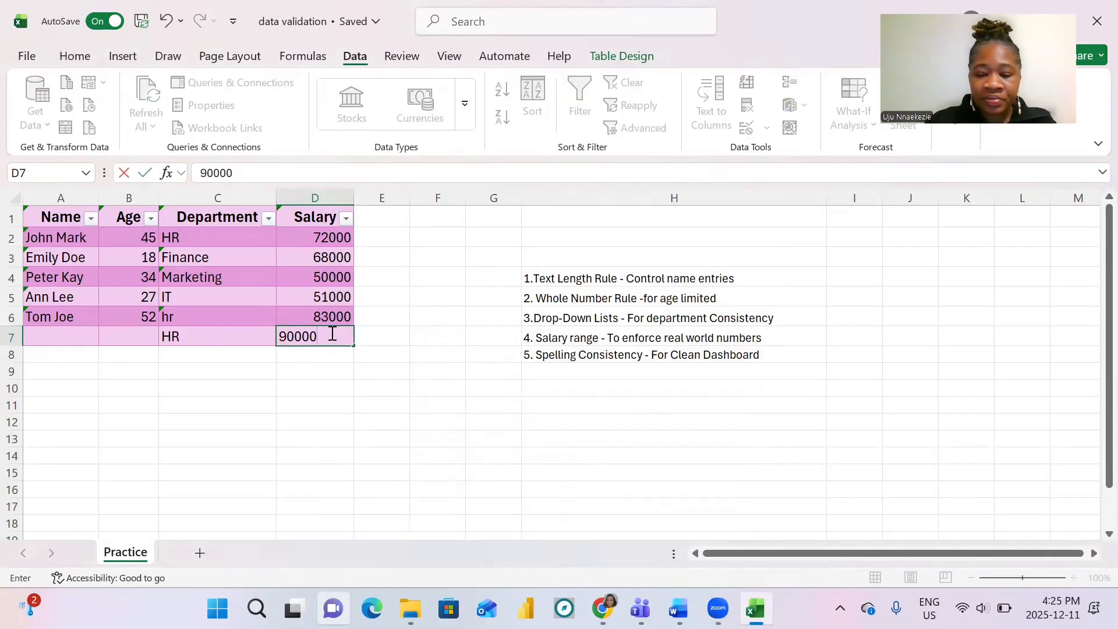
key("Return")
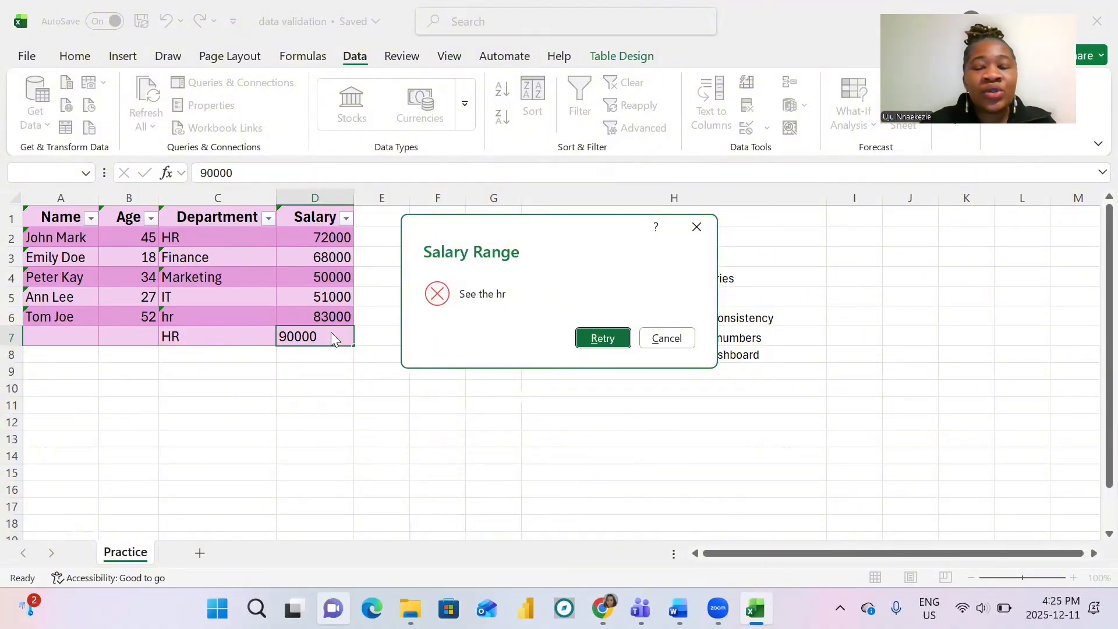
left_click(699, 227)
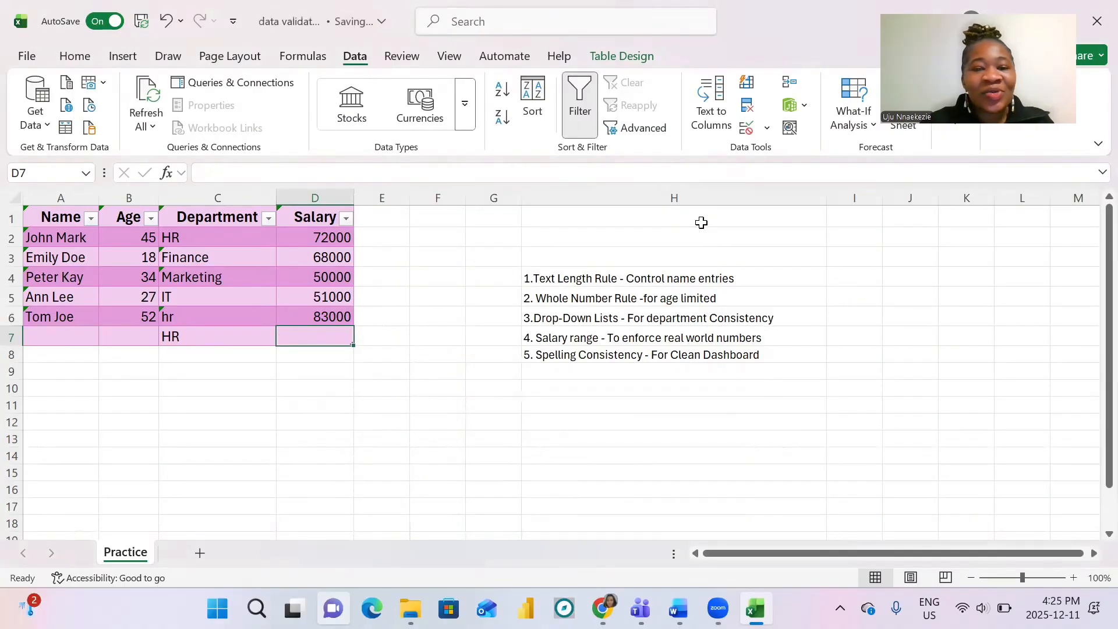